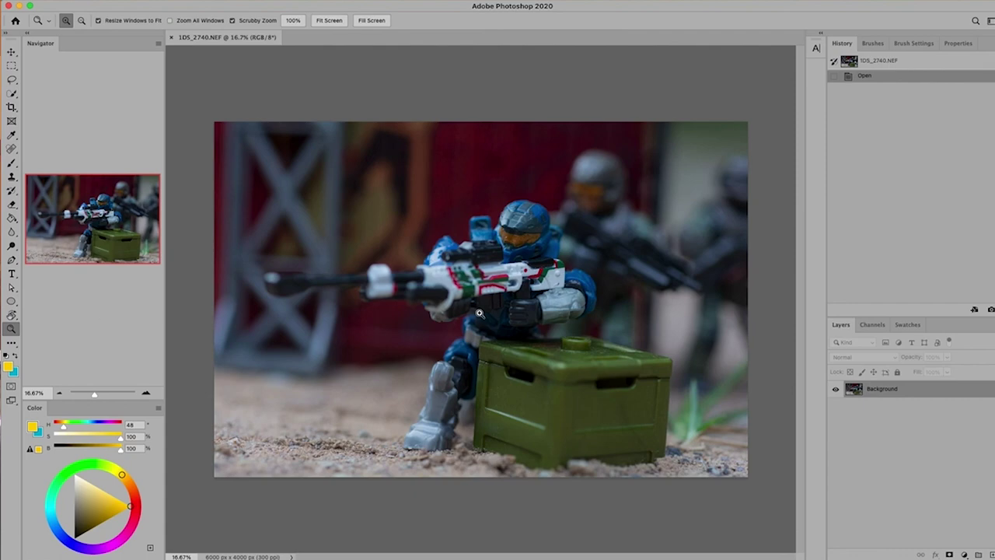
# Step: Zoom in and heal the scratches on the face, helmet and under the visor with the Spot Healing Brush at size 25
pyautogui.moveTo(512, 235); pyautogui.dragTo(575, 235)
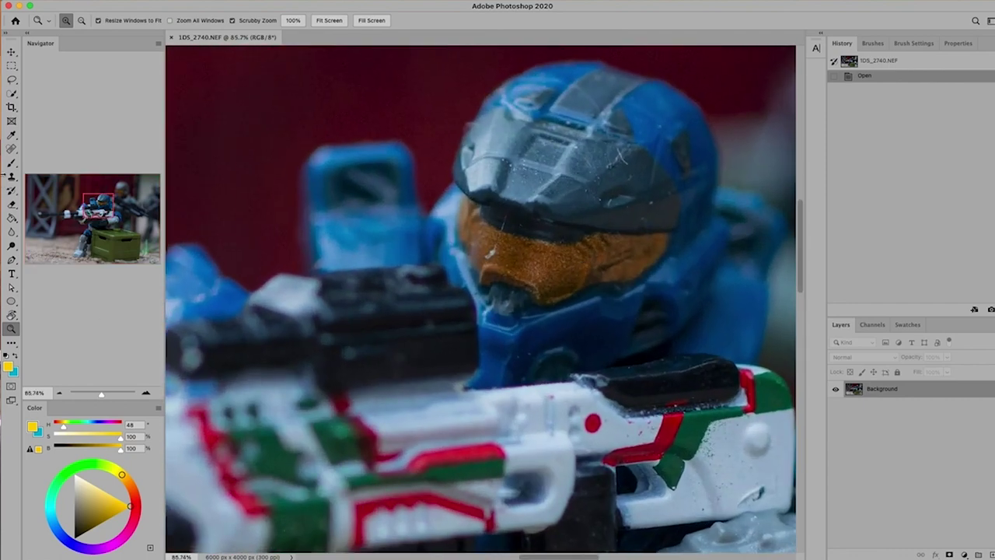
pyautogui.click(13, 148)
pyautogui.press('[')
pyautogui.press('[')
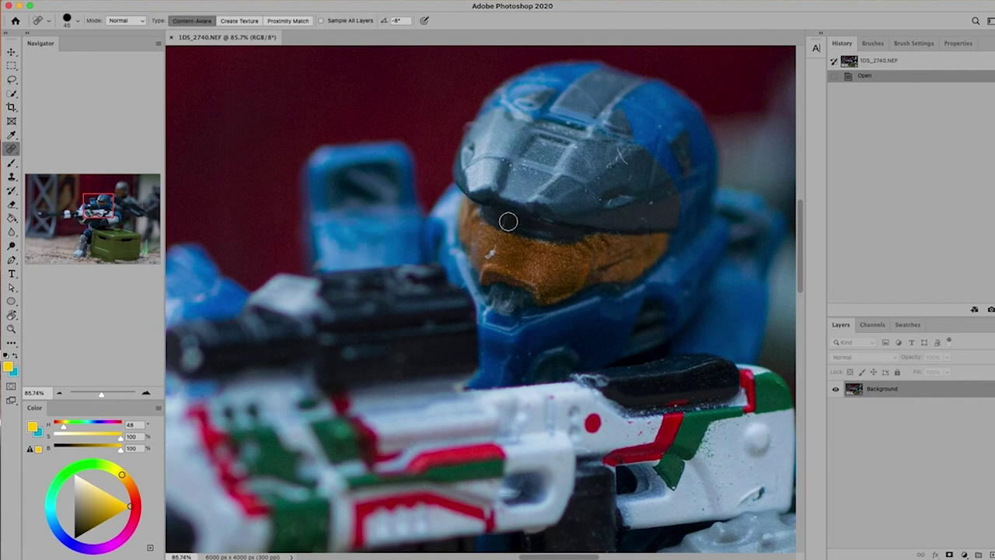
pyautogui.moveTo(507, 221)
pyautogui.mouseDown()
pyautogui.moveTo(506, 213)
pyautogui.moveTo(485, 258)
pyautogui.mouseUp()
pyautogui.moveTo(618, 150); pyautogui.dragTo(630, 165)
pyautogui.moveTo(642, 220); pyautogui.dragTo(658, 268)
# Step: Zoom back out to the whole photo and start Place Embedded to choose an image
pyautogui.press('z')
pyautogui.moveTo(563, 230); pyautogui.dragTo(497, 217)
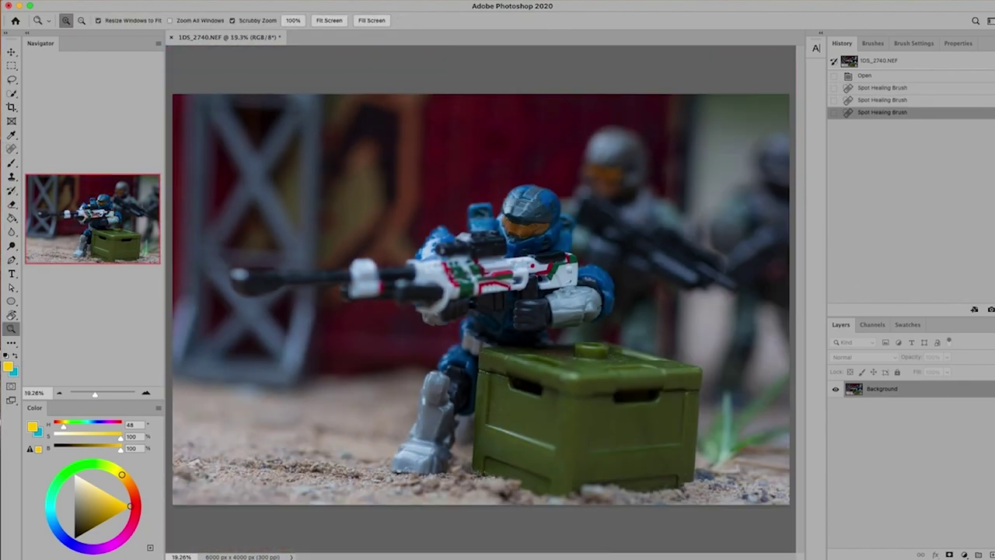
pyautogui.click(122, 189)
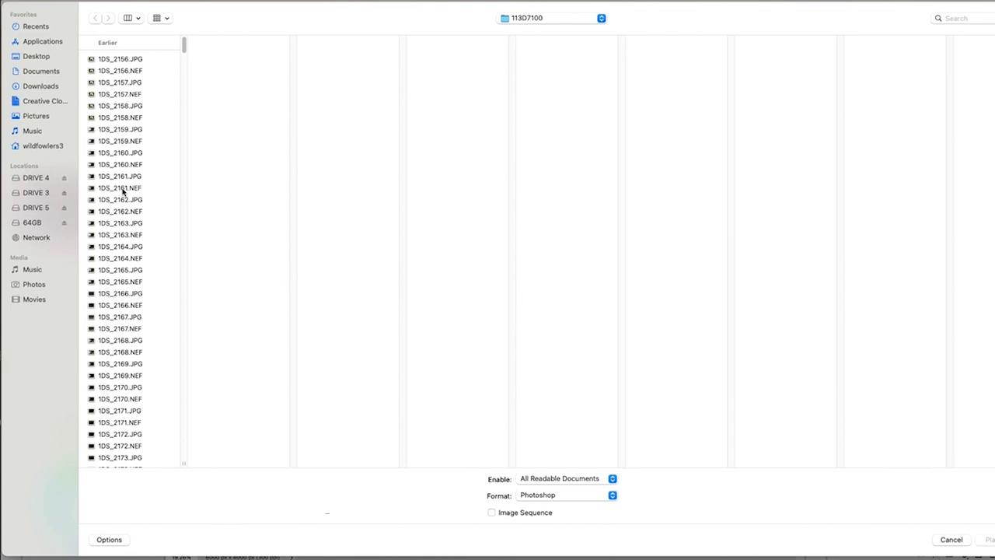
# Step: Browse to Image Library > Sparks-Fire-Explosions and place flame-3083845_1920.jpg
pyautogui.click(35, 193)
pyautogui.click(117, 61)
pyautogui.click(211, 83)
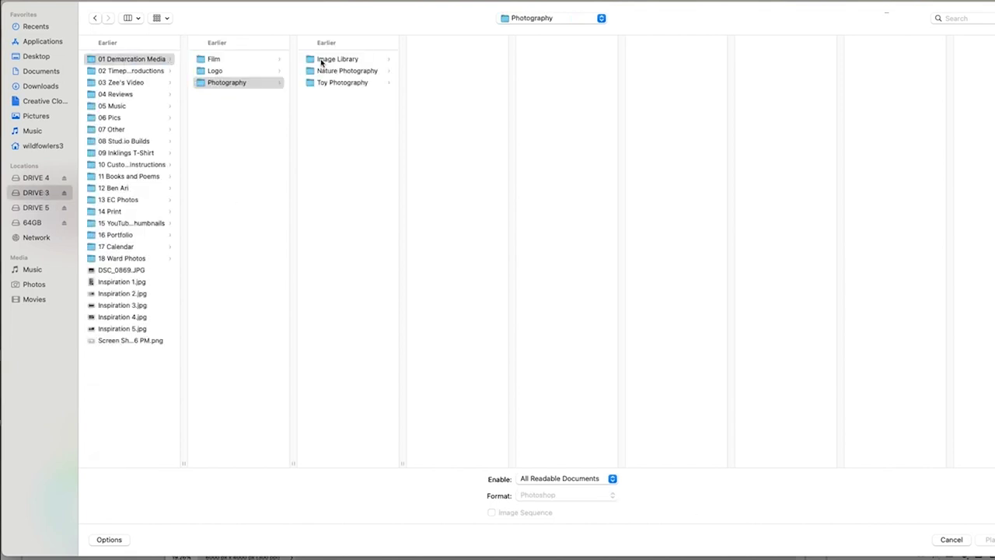
pyautogui.click(321, 60)
pyautogui.click(433, 176)
pyautogui.scroll(-10, 548, 272)
pyautogui.click(542, 376)
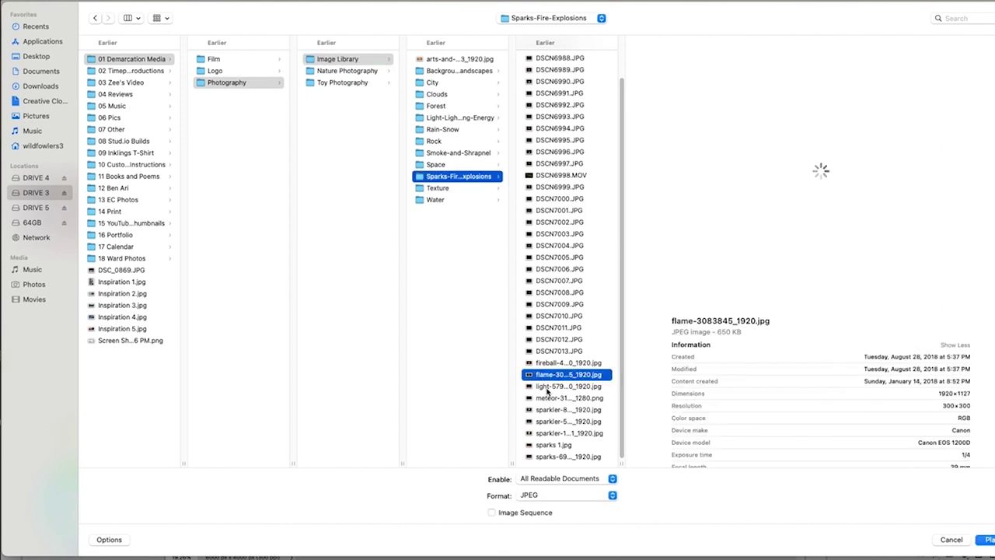
pyautogui.press('Up')
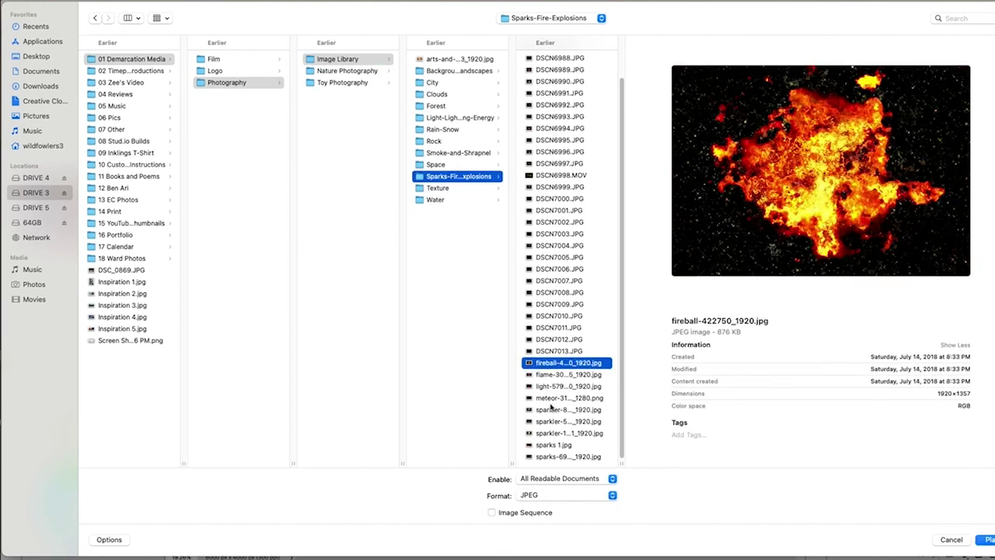
pyautogui.press('Down')
pyautogui.press('Down')
pyautogui.press('Down')
pyautogui.press('Down')
pyautogui.press('Up')
pyautogui.press('Up')
pyautogui.press('Up')
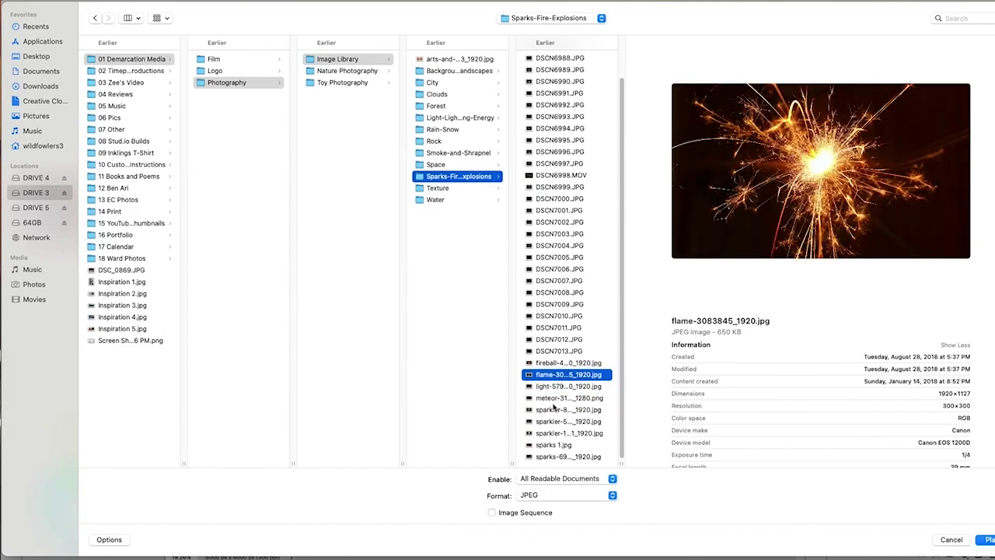
pyautogui.press('Return')
# Step: Move the placed sparkler to the left of the rifle barrel and commit it
pyautogui.moveTo(500, 295); pyautogui.dragTo(304, 280)
pyautogui.press('Return')
pyautogui.press('z')
pyautogui.click(226, 1)
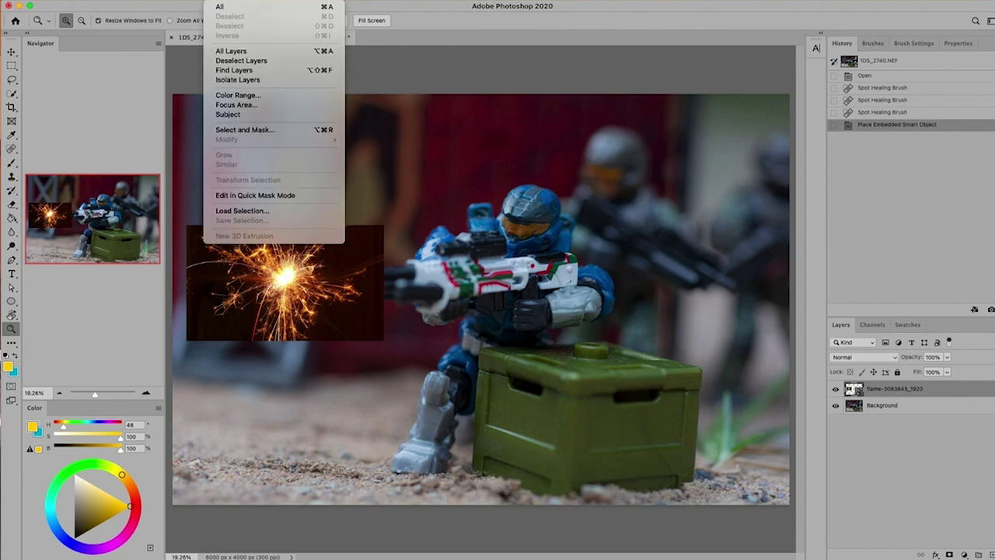
# Step: Apply Camera Raw with Contrast +100, Shadows -72 and Blacks -77, then blend the sparkler layer with Linear Dodge (Add)
pyautogui.click(272, 59)
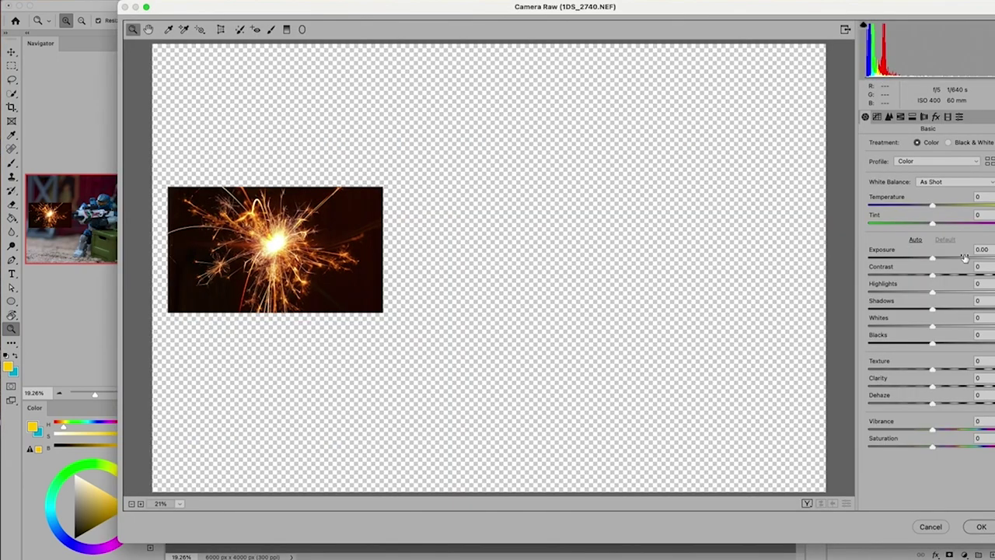
pyautogui.click(966, 274)
pyautogui.moveTo(966, 274); pyautogui.dragTo(991, 275)
pyautogui.moveTo(932, 308); pyautogui.dragTo(886, 308)
pyautogui.moveTo(924, 345); pyautogui.dragTo(883, 346)
pyautogui.click(978, 527)
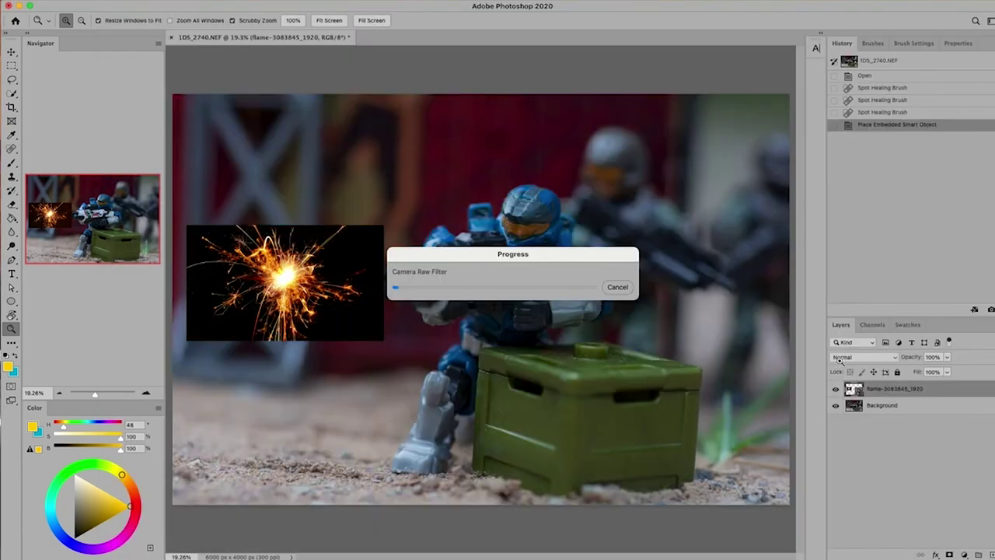
pyautogui.click(841, 359)
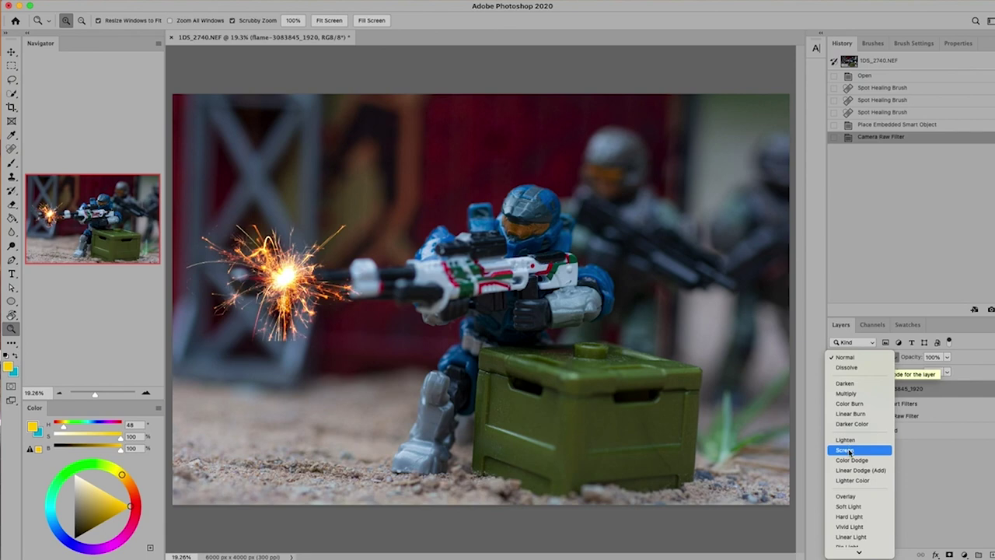
pyautogui.click(855, 470)
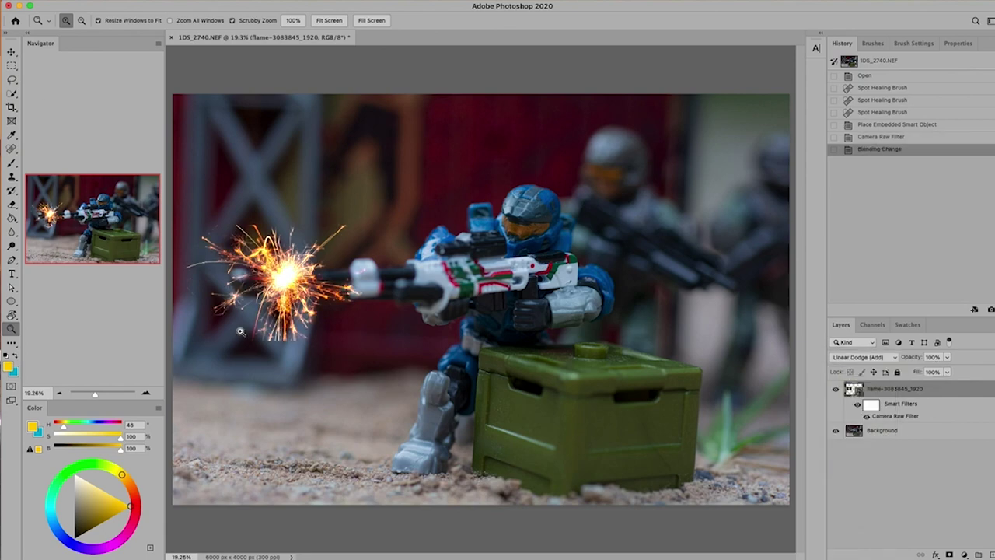
# Step: Scale the sparkler to about 71%, rotate it roughly -139° and set it on the rifle muzzle
pyautogui.moveTo(287, 272); pyautogui.dragTo(314, 274)
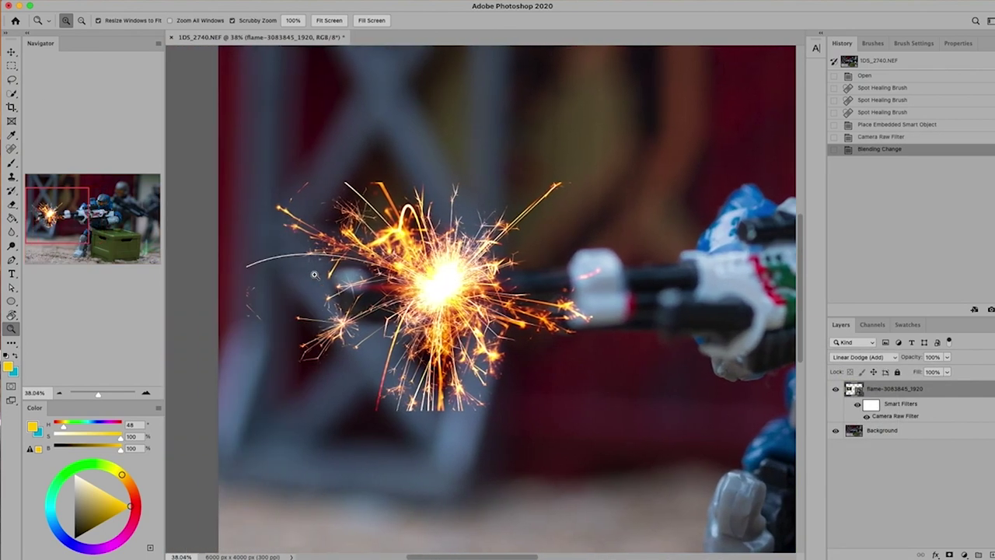
pyautogui.scroll(-3, 373, 300)
pyautogui.press('v')
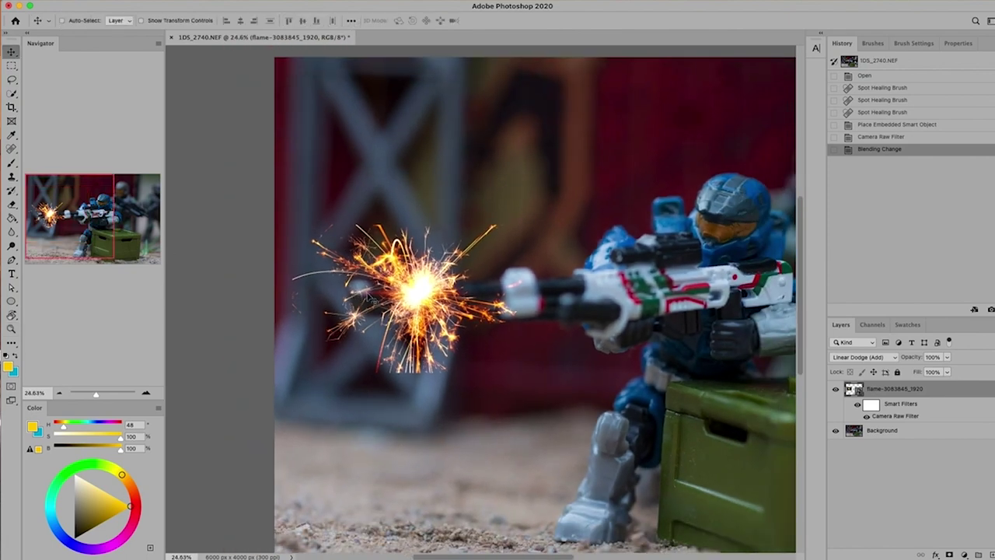
pyautogui.hotkey('ctrl', 't')
pyautogui.press('Return')
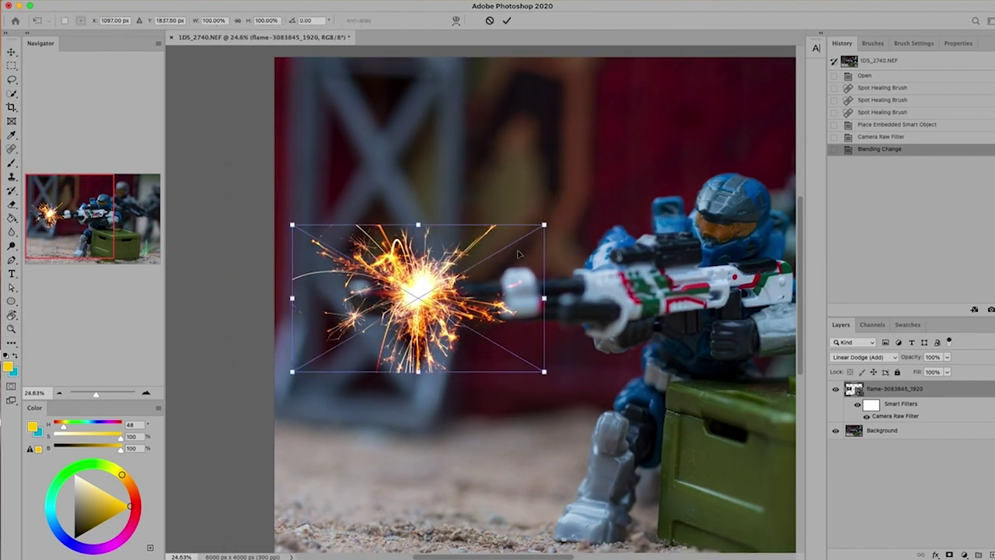
pyautogui.moveTo(544, 226); pyautogui.dragTo(443, 283)
pyautogui.moveTo(475, 351); pyautogui.dragTo(308, 247)
pyautogui.moveTo(340, 315); pyautogui.dragTo(327, 274)
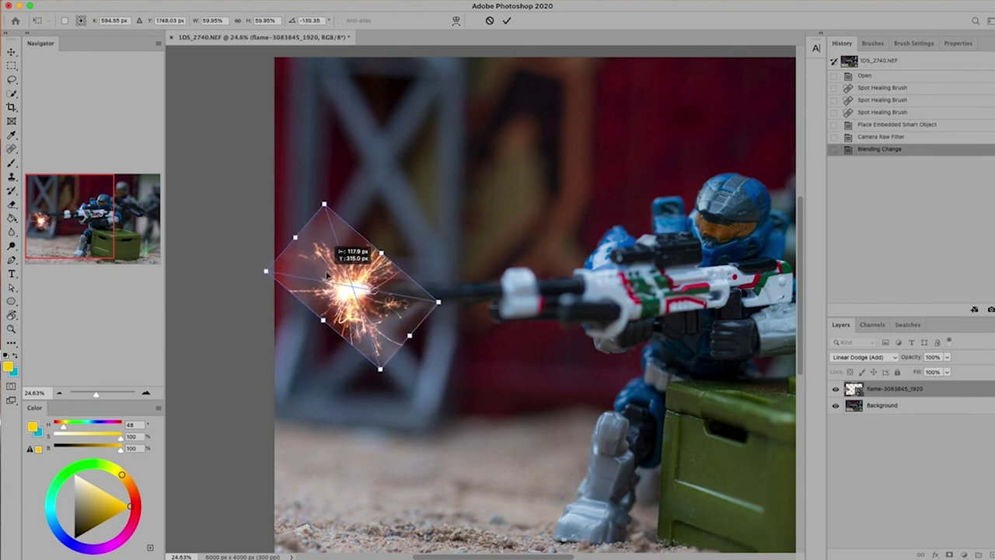
pyautogui.moveTo(380, 368); pyautogui.dragTo(391, 398)
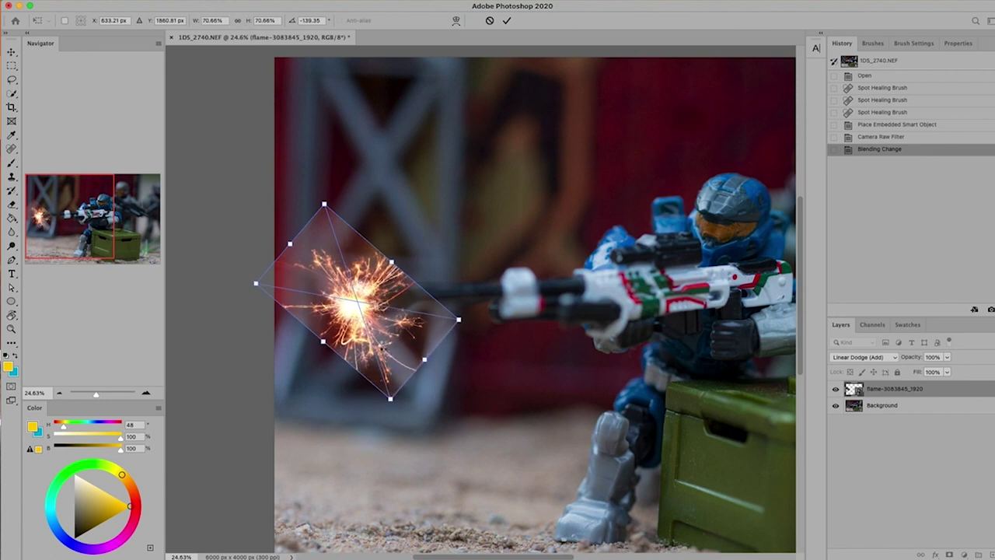
pyautogui.press('Return')
pyautogui.moveTo(374, 324)
pyautogui.mouseDown()
pyautogui.moveTo(374, 305)
pyautogui.moveTo(354, 307)
pyautogui.moveTo(368, 308)
pyautogui.mouseUp()
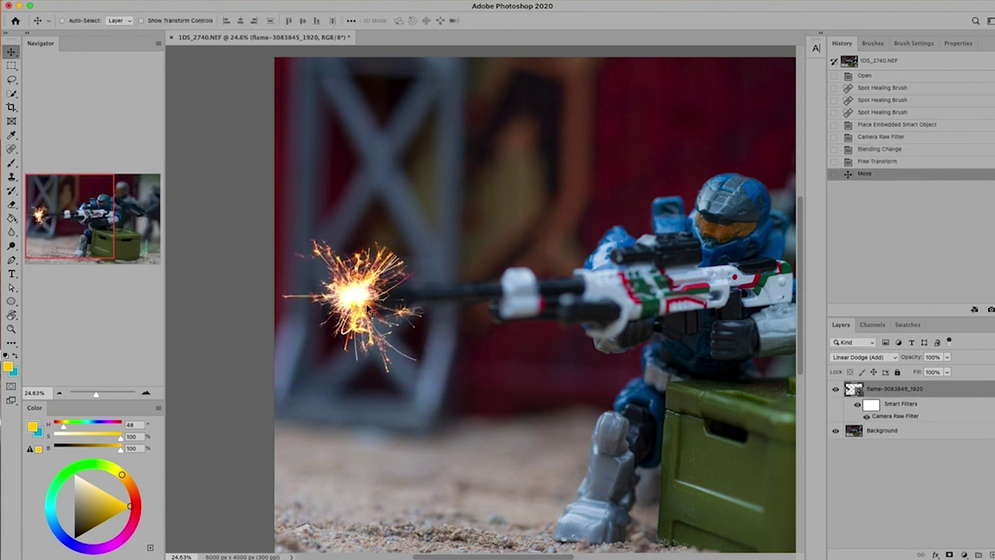
# Step: Rasterize the sparkler layer and erase the sparks overlapping the rifle barrel
pyautogui.press('e')
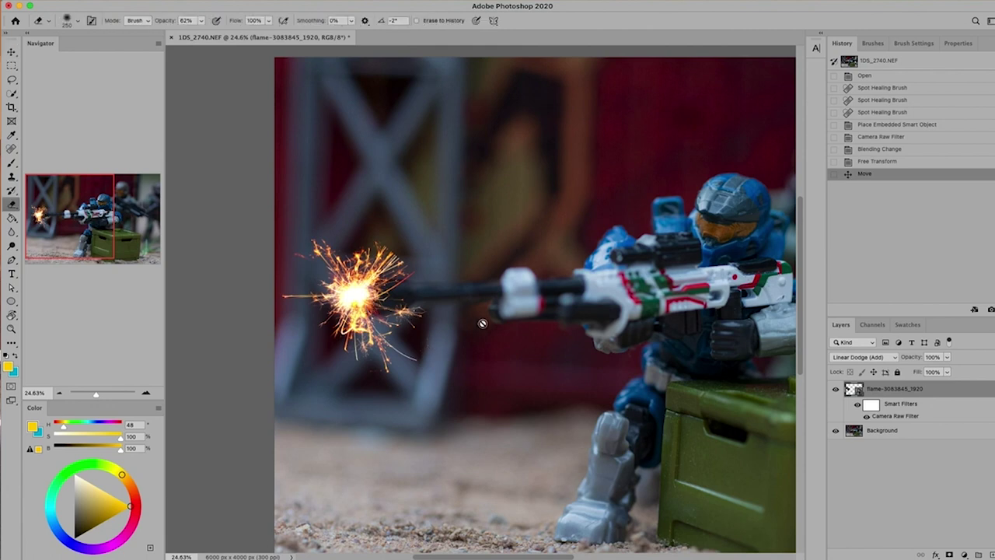
pyautogui.click(532, 225)
pyautogui.click(528, 225)
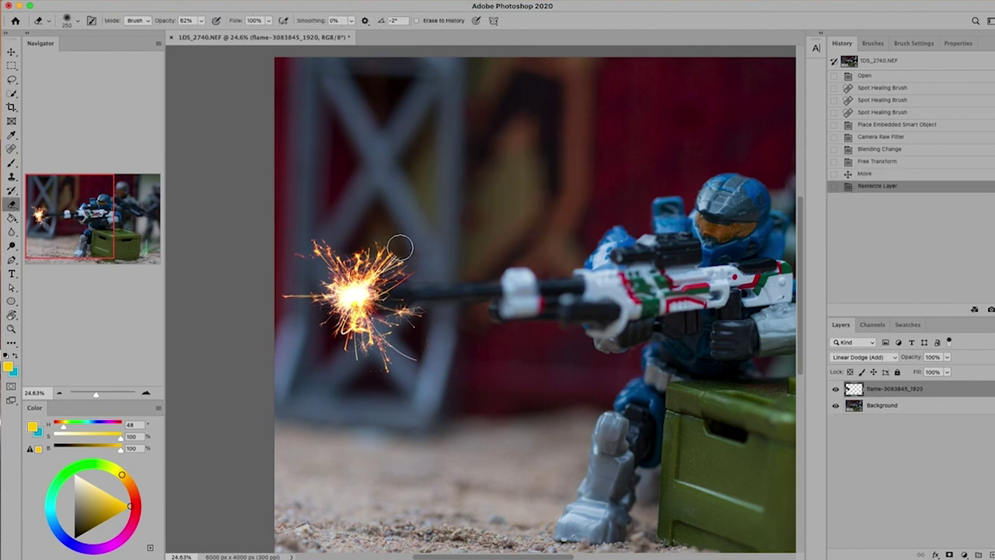
pyautogui.click(392, 244)
pyautogui.click(382, 238)
pyautogui.click(392, 240)
pyautogui.click(402, 247)
# Step: Erase stray sparks down the sparkler's right edge and a few loose spark strands
pyautogui.click(414, 258)
pyautogui.click(425, 269)
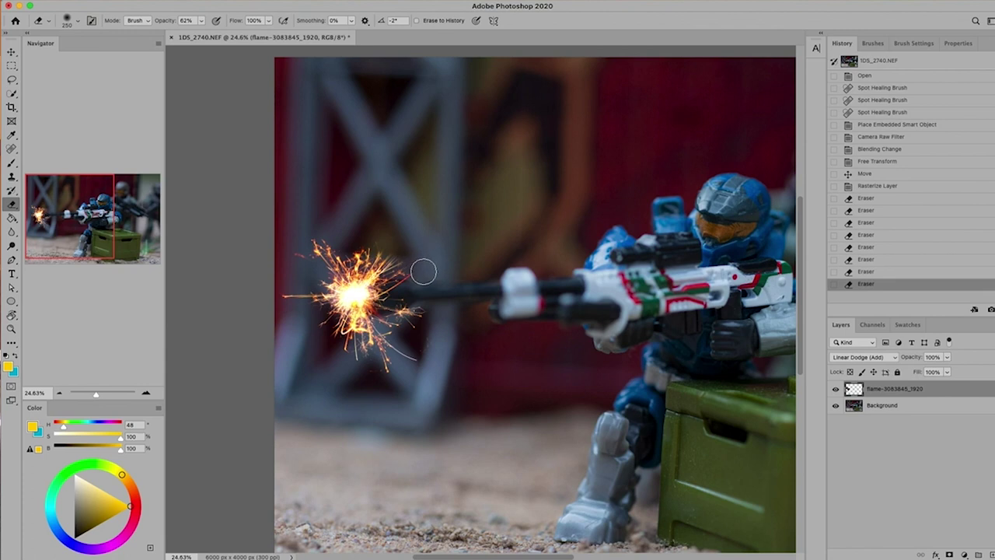
pyautogui.click(420, 277)
pyautogui.click(414, 286)
pyautogui.click(420, 299)
pyautogui.click(422, 317)
pyautogui.click(412, 319)
pyautogui.click(404, 315)
pyautogui.click(400, 321)
pyautogui.click(401, 329)
pyautogui.click(396, 342)
pyautogui.click(391, 356)
pyautogui.click(311, 243)
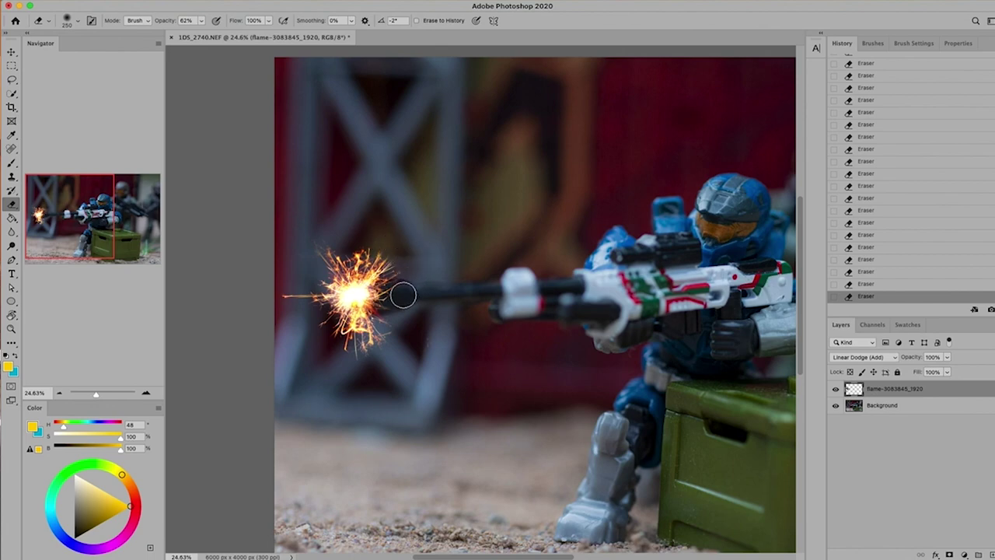
pyautogui.click(257, 0)
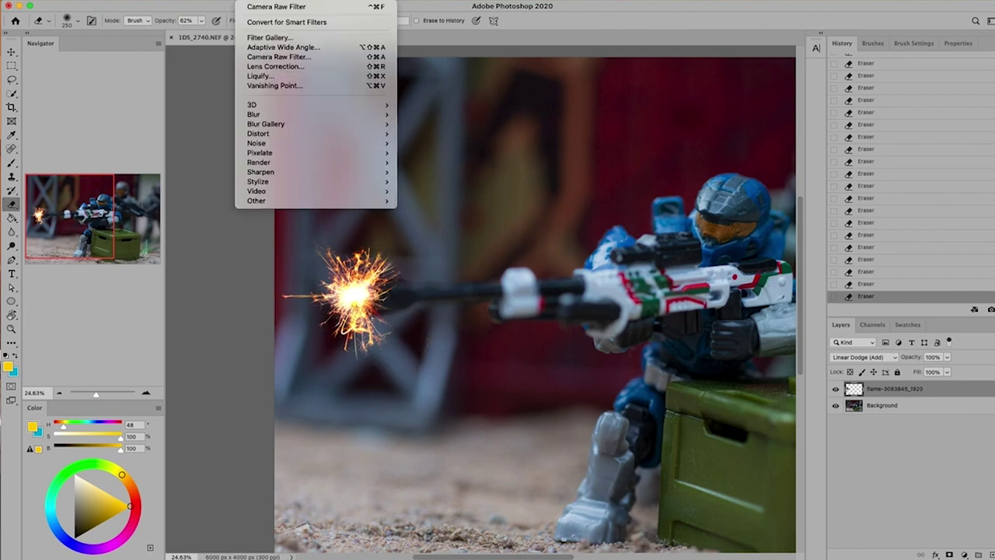
# Step: Soften the muzzle flash with a Field Blur of 26 and add an empty layer above it
pyautogui.moveTo(281, 125)
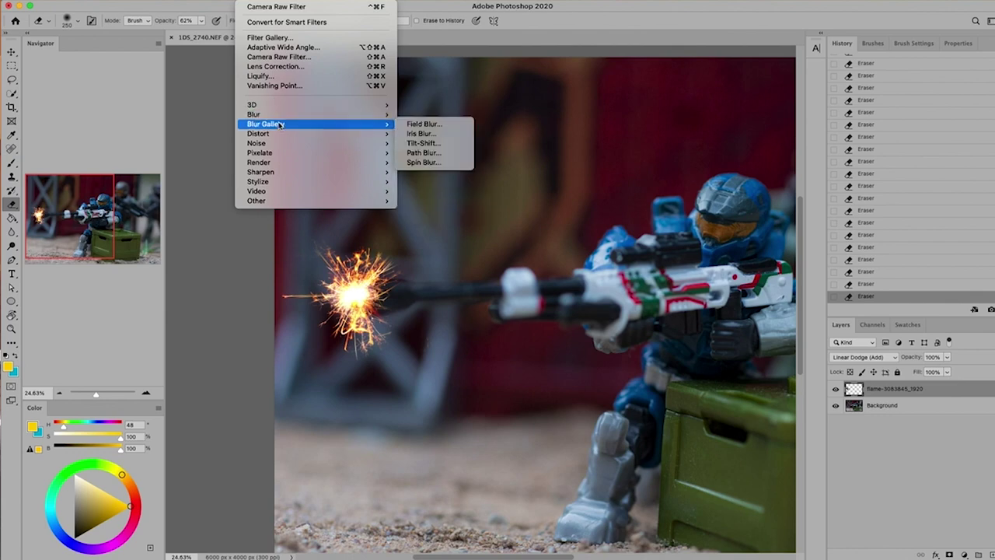
pyautogui.click(205, 104)
pyautogui.press('z')
pyautogui.keyDown('alt'); pyautogui.click(375, 297); pyautogui.keyUp('alt')
pyautogui.moveTo(346, 292); pyautogui.dragTo(350, 283)
pyautogui.click(247, 0)
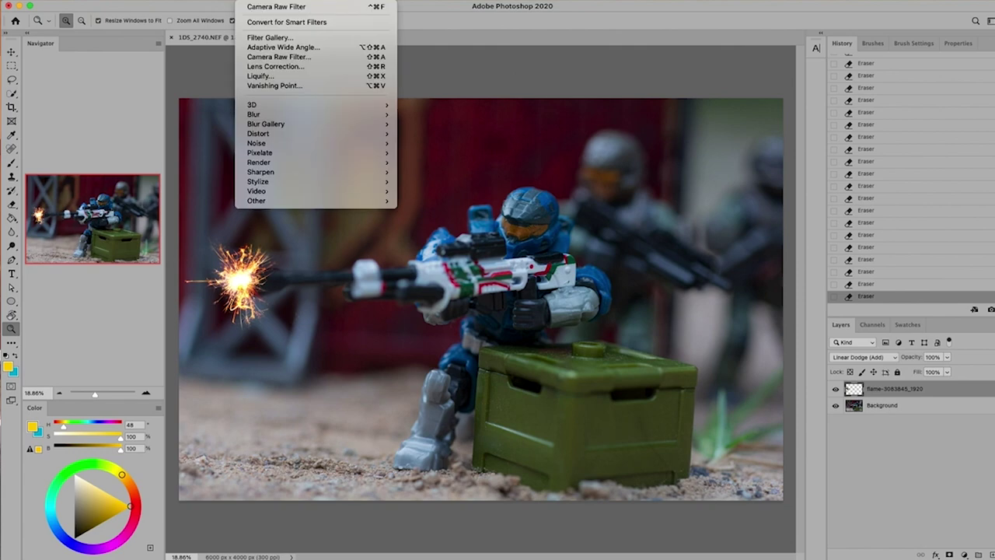
pyautogui.moveTo(276, 124)
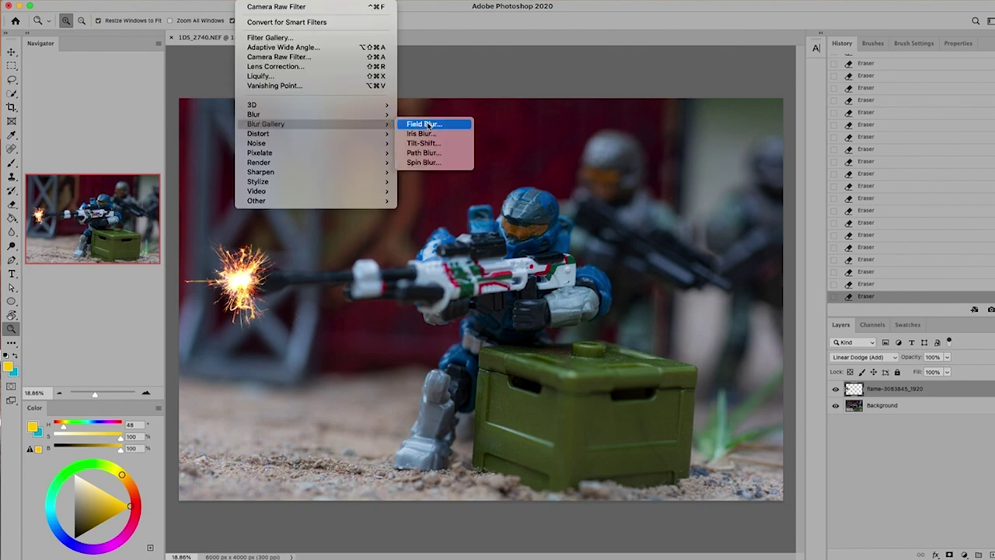
pyautogui.click(422, 125)
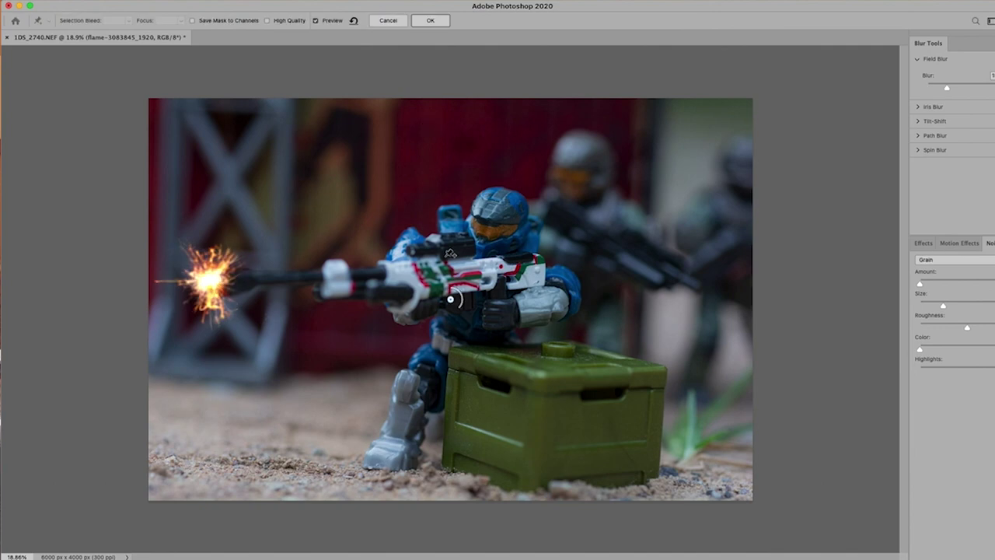
pyautogui.moveTo(456, 313); pyautogui.dragTo(448, 313)
pyautogui.press('Return')
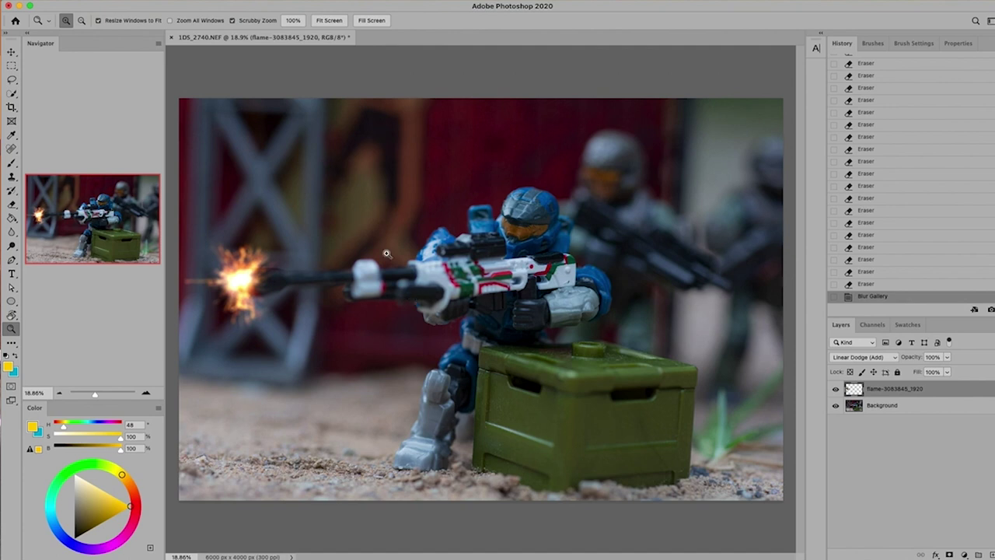
pyautogui.click(991, 554)
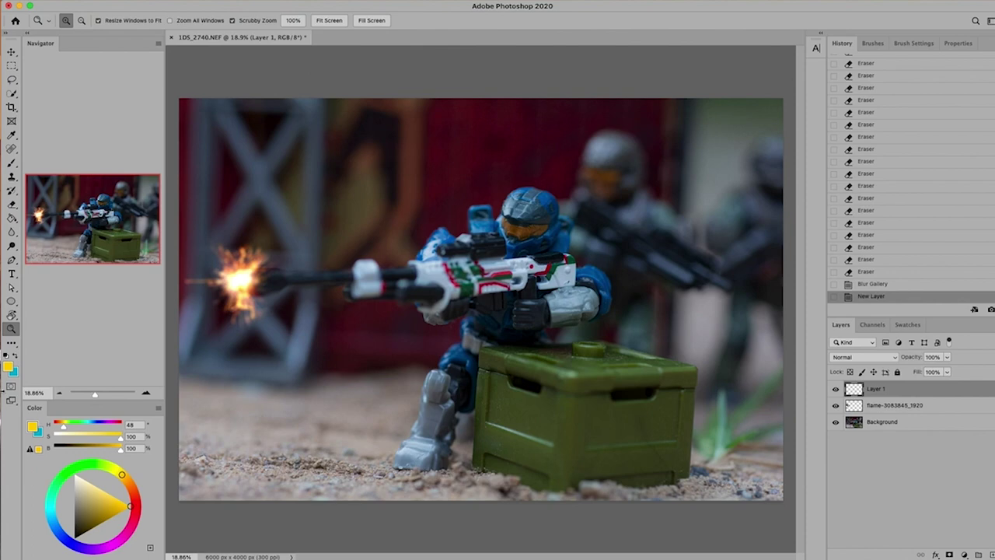
# Step: Paint a large #ff7200 orange dab over the muzzle with a 600 px brush on Layer 1
pyautogui.click(10, 365)
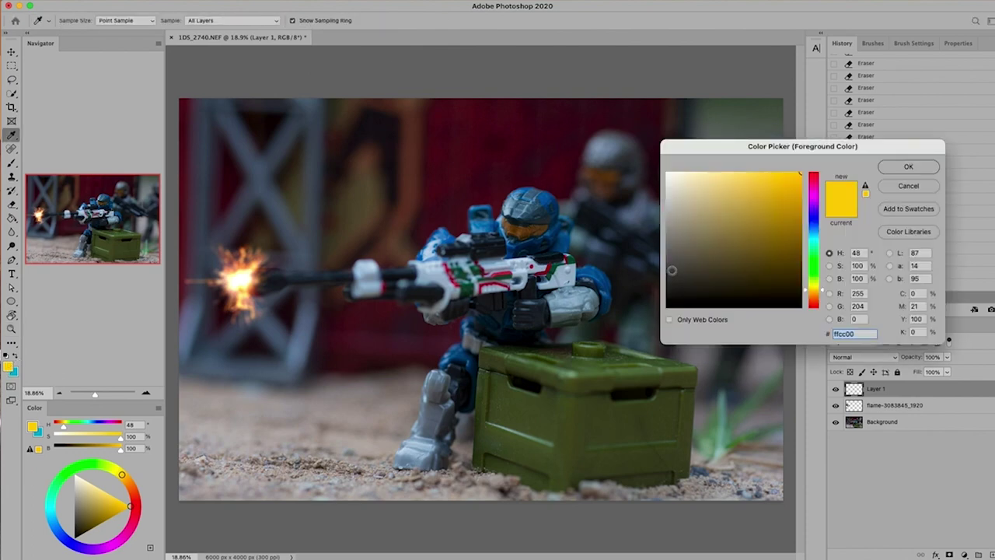
pyautogui.moveTo(814, 289); pyautogui.dragTo(814, 300)
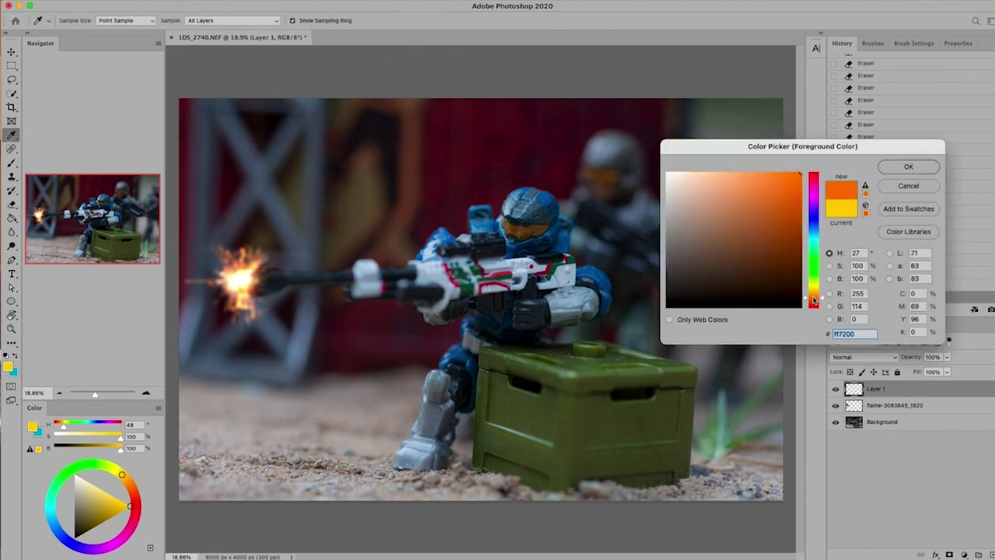
pyautogui.click(893, 169)
pyautogui.press('b')
pyautogui.press(']')
pyautogui.press(']')
pyautogui.press(']')
pyautogui.press(']')
pyautogui.press(']')
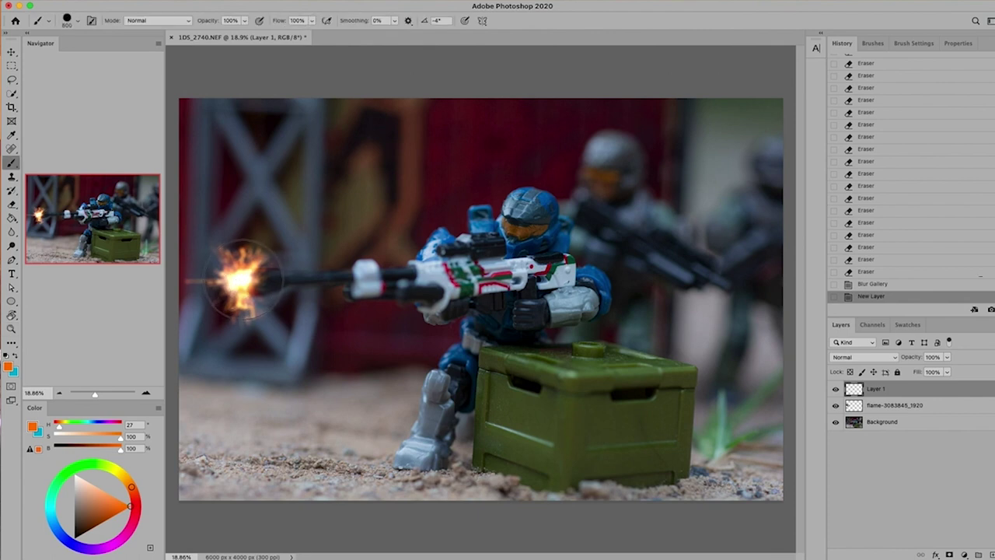
pyautogui.click(243, 278)
# Step: Move Layer 1 beneath the flame layer and set its blend mode to Lighten
pyautogui.moveTo(976, 388); pyautogui.dragTo(977, 413)
pyautogui.click(863, 357)
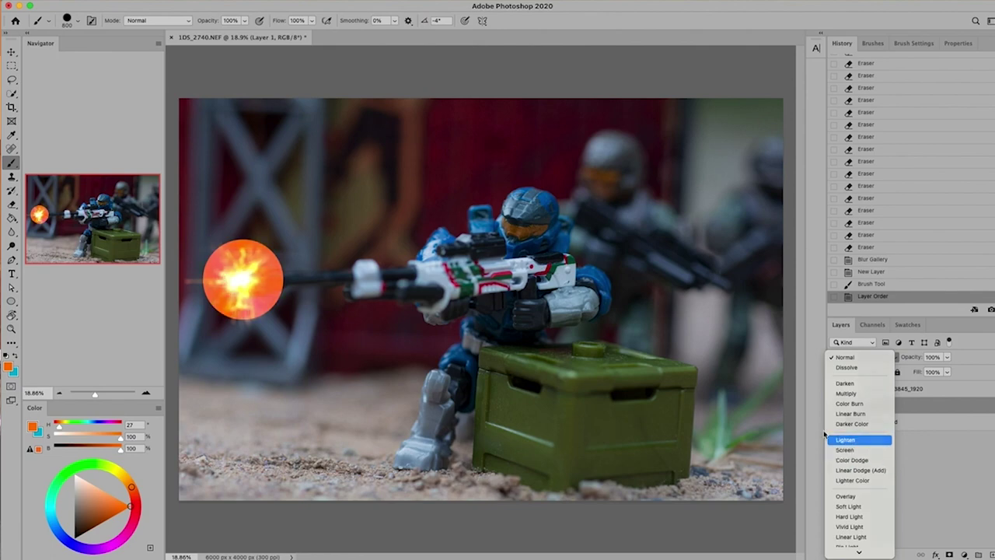
pyautogui.click(828, 438)
pyautogui.click(257, 3)
# Step: Gaussian-blur the orange dab with a radius of 170.7 pixels
pyautogui.moveTo(311, 115)
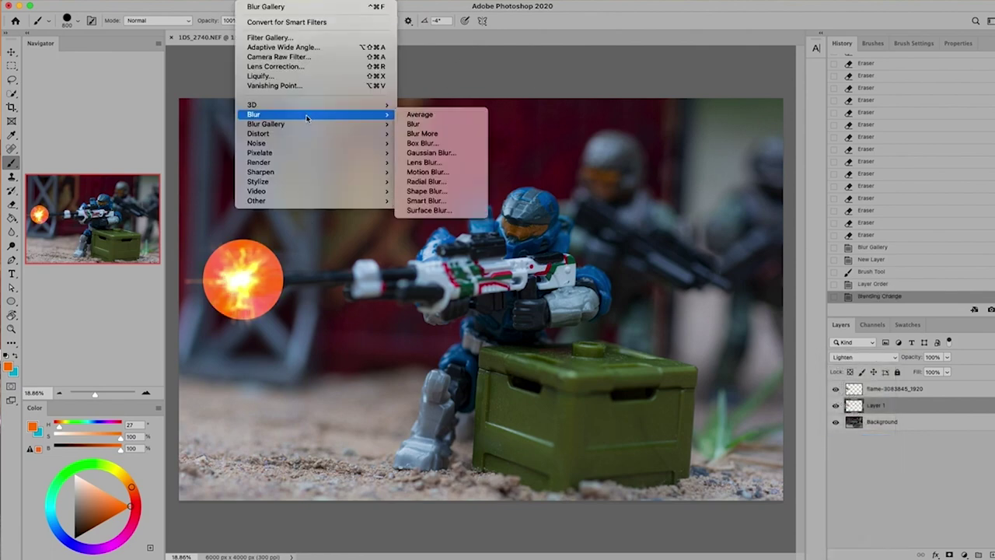
pyautogui.click(439, 152)
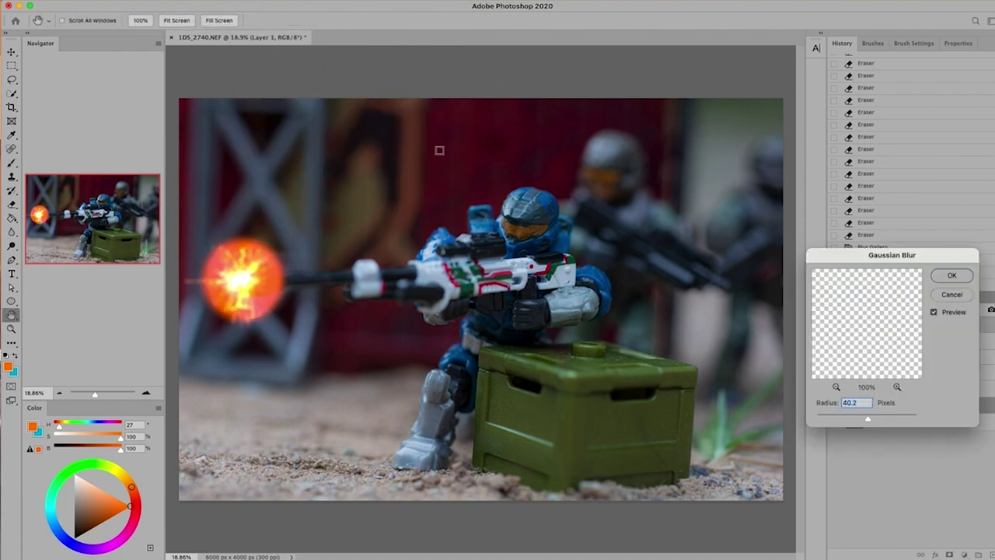
pyautogui.click(885, 418)
pyautogui.moveTo(892, 419); pyautogui.dragTo(894, 420)
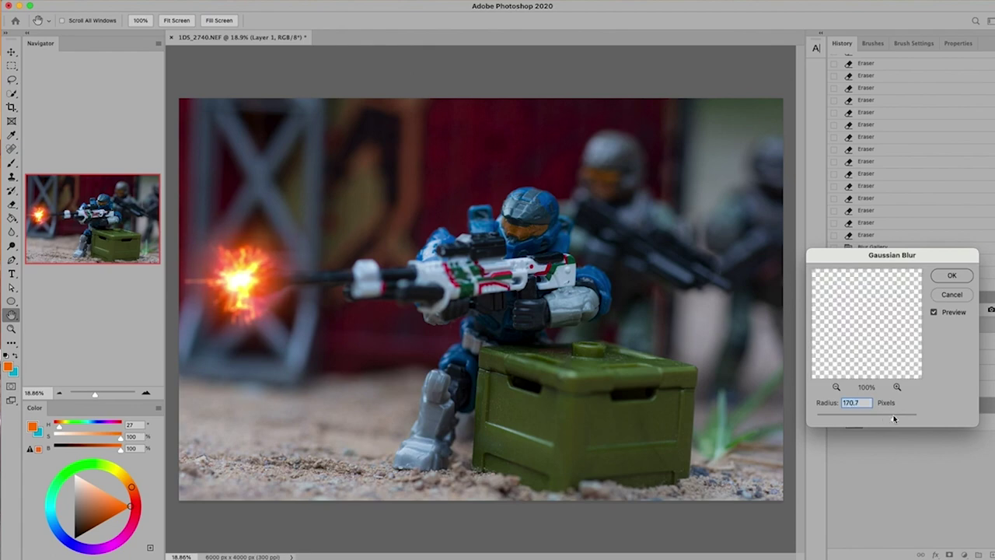
pyautogui.click(945, 278)
# Step: Lower Layer 1 to 55% opacity and scale the glow to about 75% around the muzzle
pyautogui.click(947, 360)
pyautogui.moveTo(933, 372); pyautogui.dragTo(925, 372)
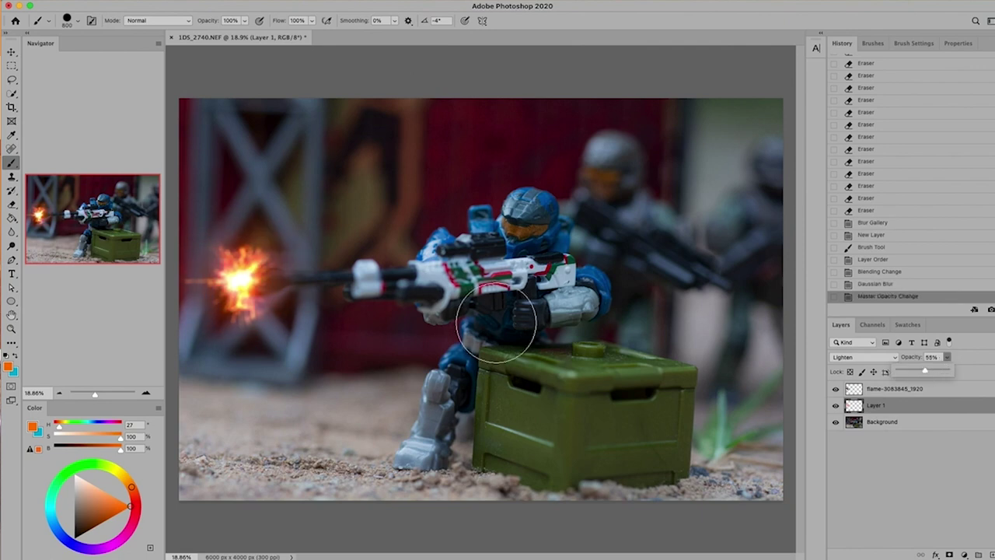
pyautogui.hotkey('ctrl', 't')
pyautogui.moveTo(255, 198)
pyautogui.mouseDown()
pyautogui.moveTo(269, 244)
pyautogui.moveTo(242, 247)
pyautogui.moveTo(256, 248)
pyautogui.moveTo(243, 271)
pyautogui.mouseUp()
pyautogui.press('Right')
pyautogui.press('Right')
pyautogui.press('Right')
pyautogui.press('Right')
pyautogui.press('Right')
pyautogui.press('Right')
pyautogui.press('Right')
pyautogui.press('Right')
pyautogui.press('Right')
pyautogui.press('Right')
pyautogui.press('Right')
pyautogui.press('Right')
pyautogui.press('Right')
pyautogui.press('Right')
pyautogui.press('Right')
pyautogui.press('Right')
pyautogui.press('Right')
pyautogui.press('Right')
pyautogui.press('Right')
pyautogui.press('Right')
pyautogui.press('Return')
pyautogui.press('b')
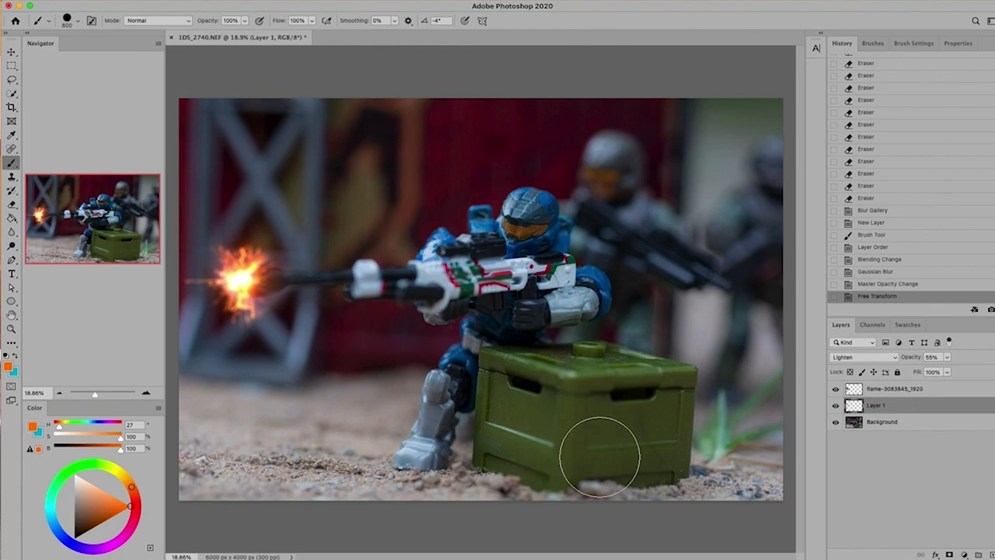
pyautogui.click(895, 388)
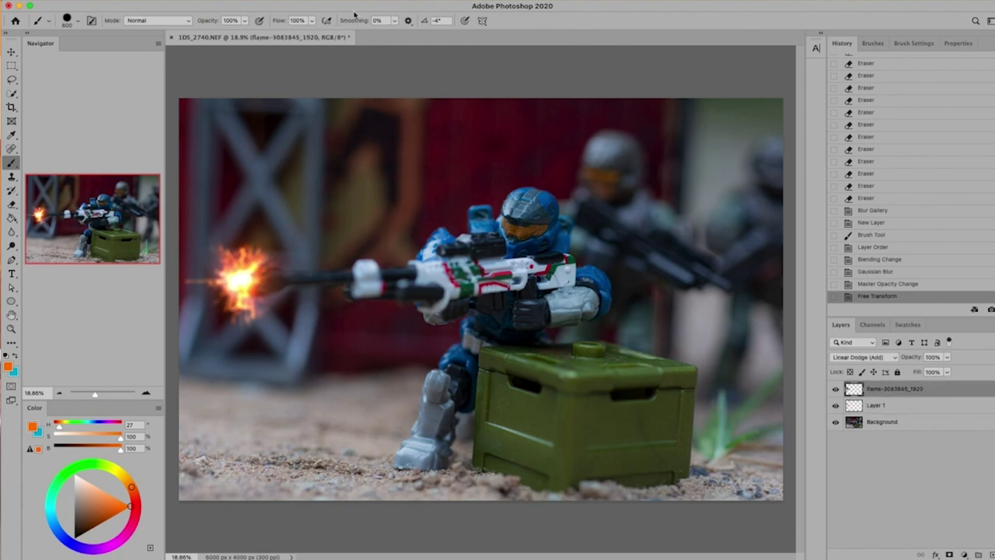
# Step: Streak the flame with a Motion Blur at angle -1° and distance 93 pixels
pyautogui.click(256, 0)
pyautogui.moveTo(281, 114)
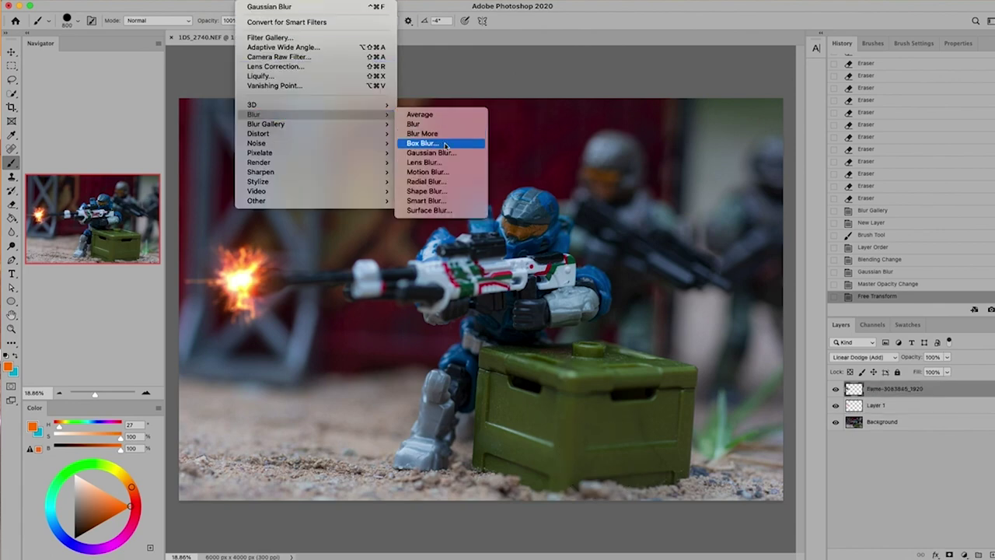
pyautogui.click(435, 172)
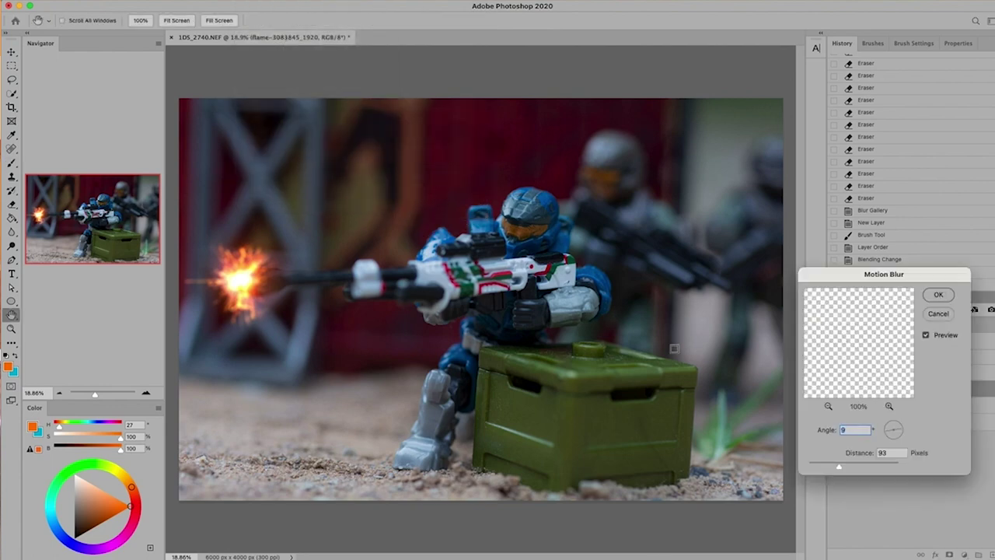
pyautogui.moveTo(904, 438)
pyautogui.mouseDown()
pyautogui.moveTo(884, 429)
pyautogui.moveTo(899, 429)
pyautogui.mouseUp()
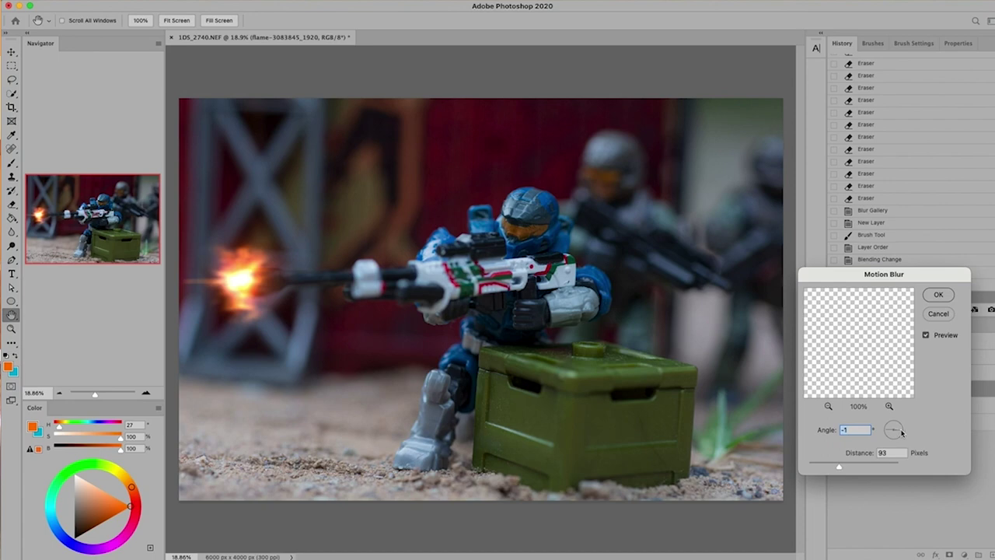
pyautogui.click(938, 295)
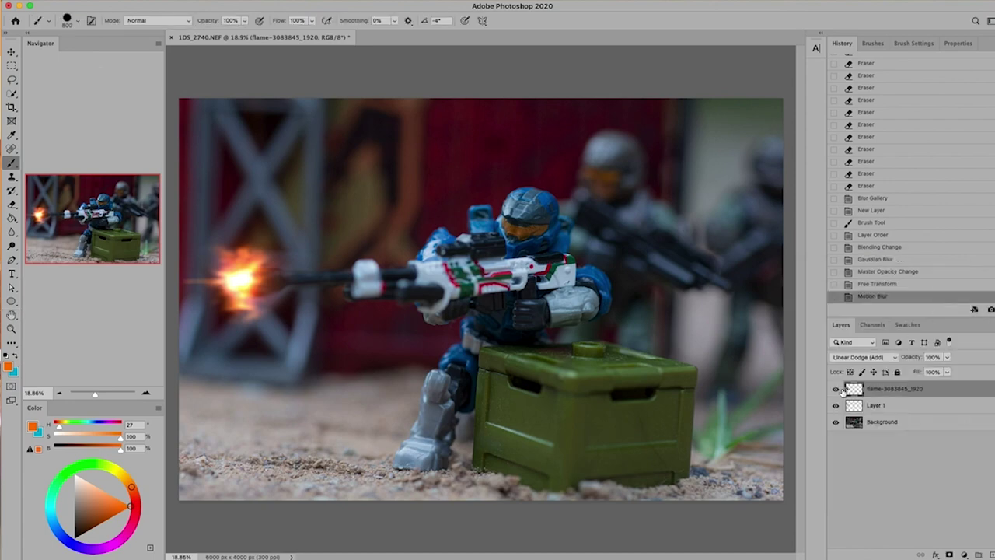
pyautogui.click(874, 284)
pyautogui.click(872, 296)
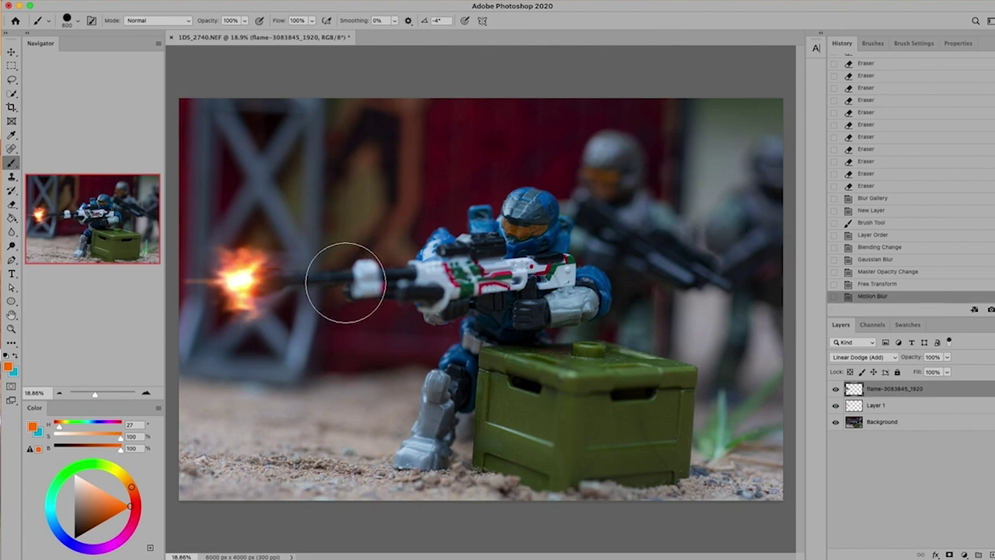
# Step: Zoom out, add an empty Layer 2, and zoom back in on the soldier and rifle
pyautogui.press('z')
pyautogui.moveTo(591, 302); pyautogui.dragTo(561, 300)
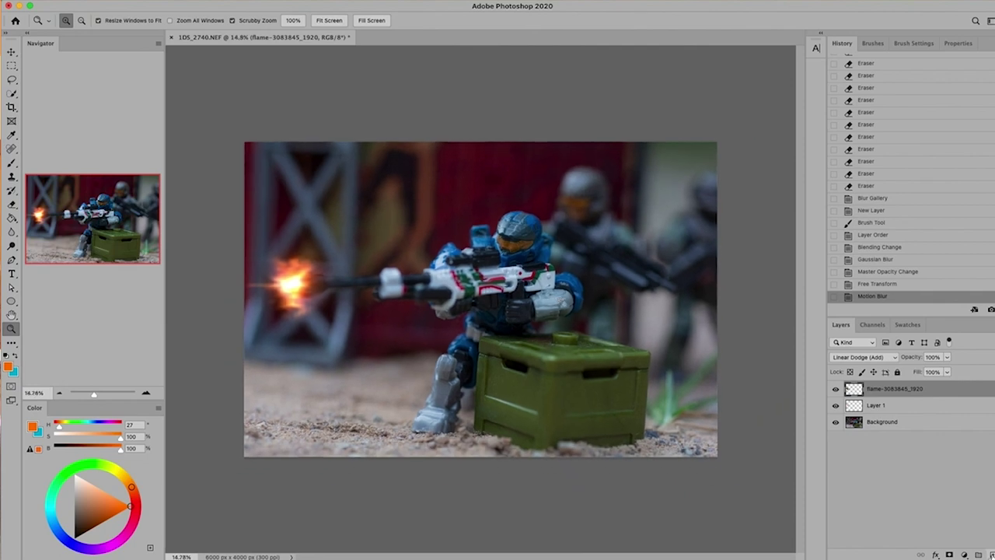
pyautogui.hotkey('ctrl', 'shift', 'alt', 'n')
pyautogui.click(517, 265)
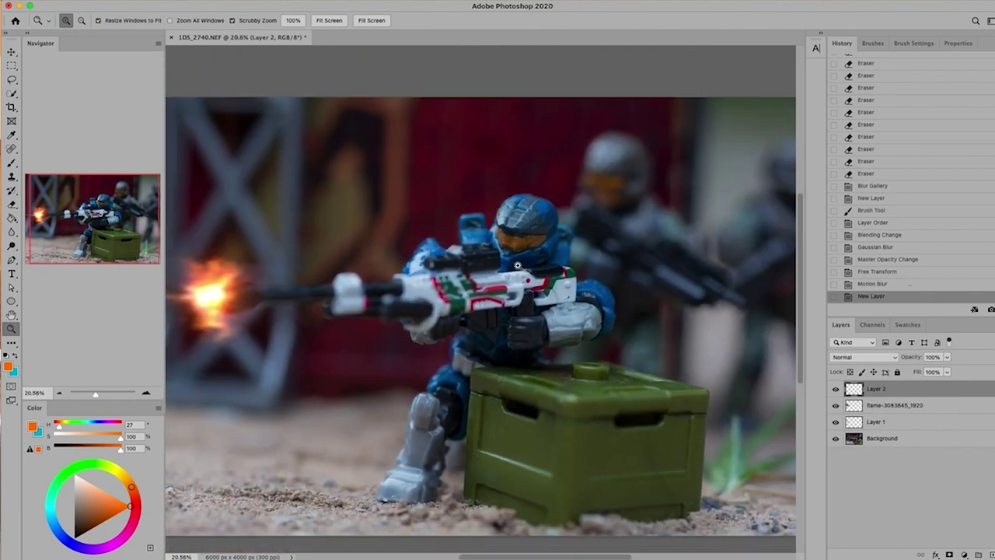
# Step: Paint orange dots on the rifle's front end and scope on Layer 2, blended Linear Dodge (Add)
pyautogui.press('b')
pyautogui.press('p')
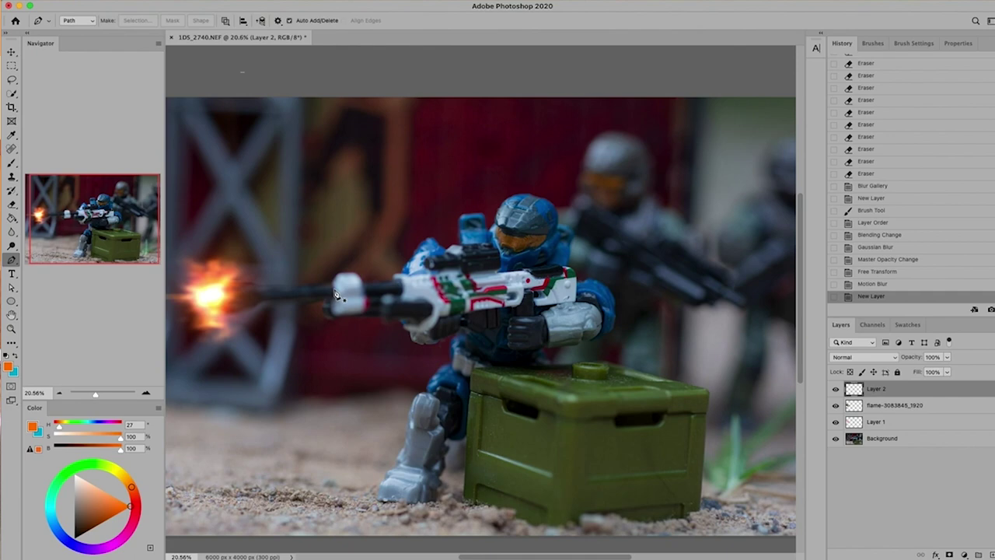
pyautogui.press('b')
pyautogui.press('[')
pyautogui.press('[')
pyautogui.press('[')
pyautogui.press('[')
pyautogui.press('[')
pyautogui.press('[')
pyautogui.press('[')
pyautogui.press('[')
pyautogui.press('[')
pyautogui.click(334, 279)
pyautogui.click(427, 264)
pyautogui.click(864, 361)
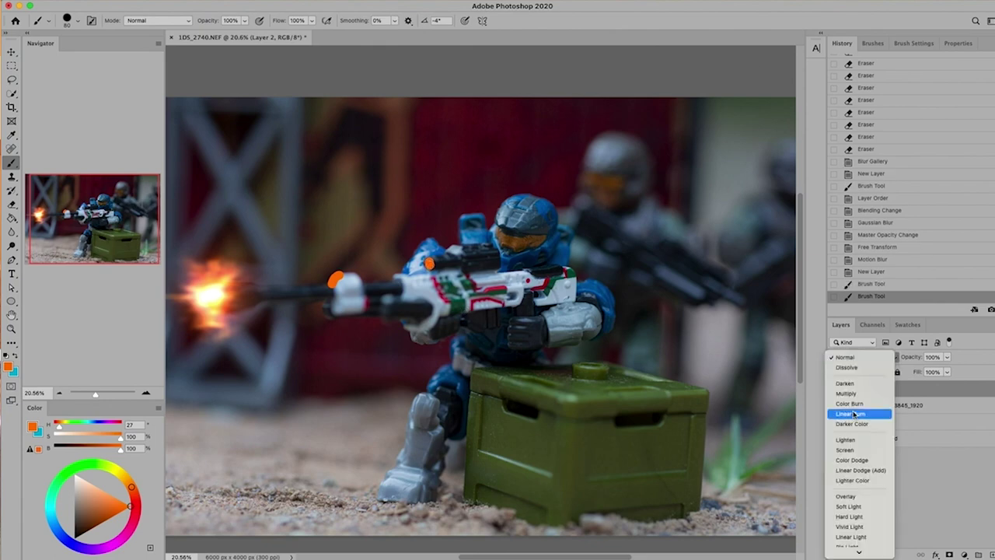
pyautogui.click(859, 471)
# Step: Try a Lens Blur and a Gaussian Blur on the orange dots, then cancel
pyautogui.click(253, 1)
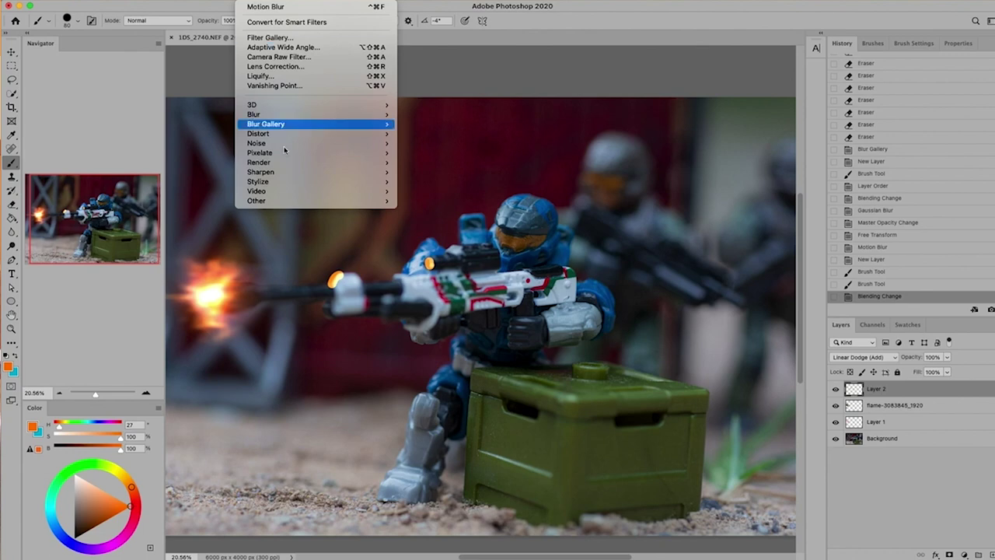
pyautogui.moveTo(311, 115)
pyautogui.click(439, 165)
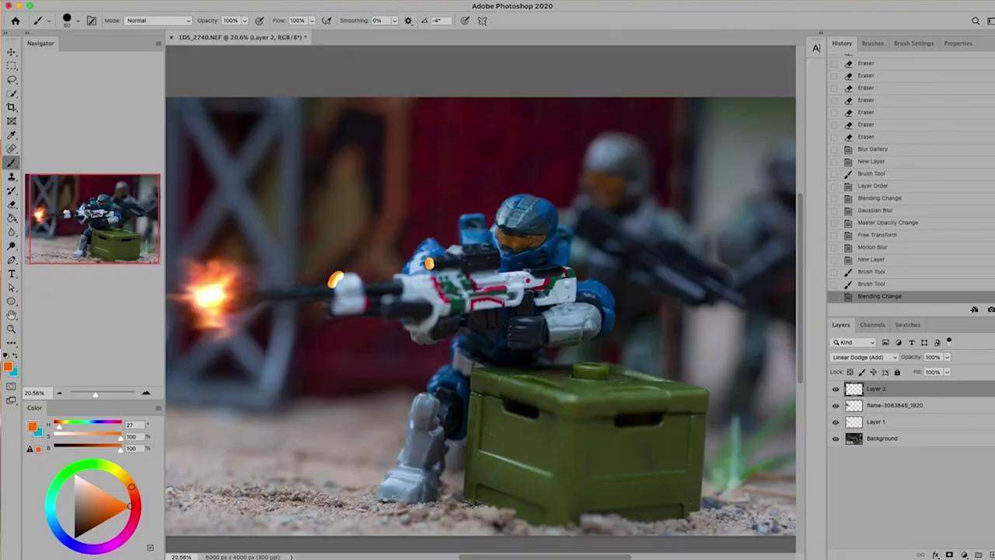
pyautogui.click(257, 1)
pyautogui.moveTo(270, 116)
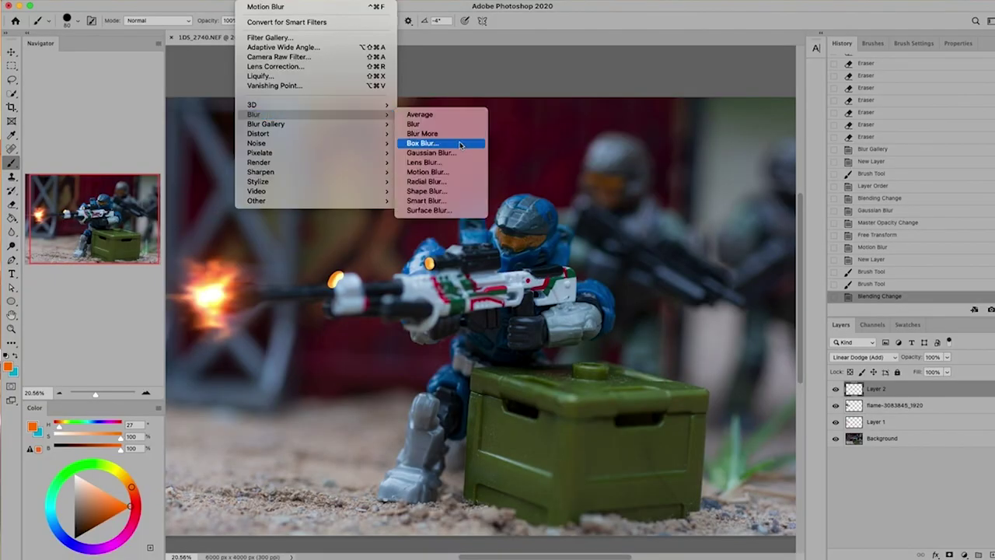
pyautogui.click(461, 152)
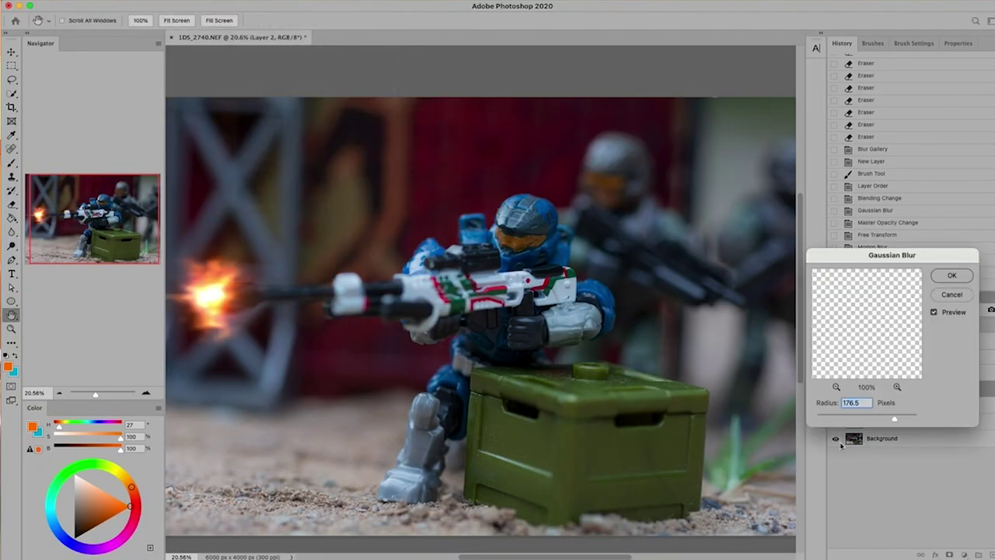
pyautogui.moveTo(858, 418); pyautogui.dragTo(878, 420)
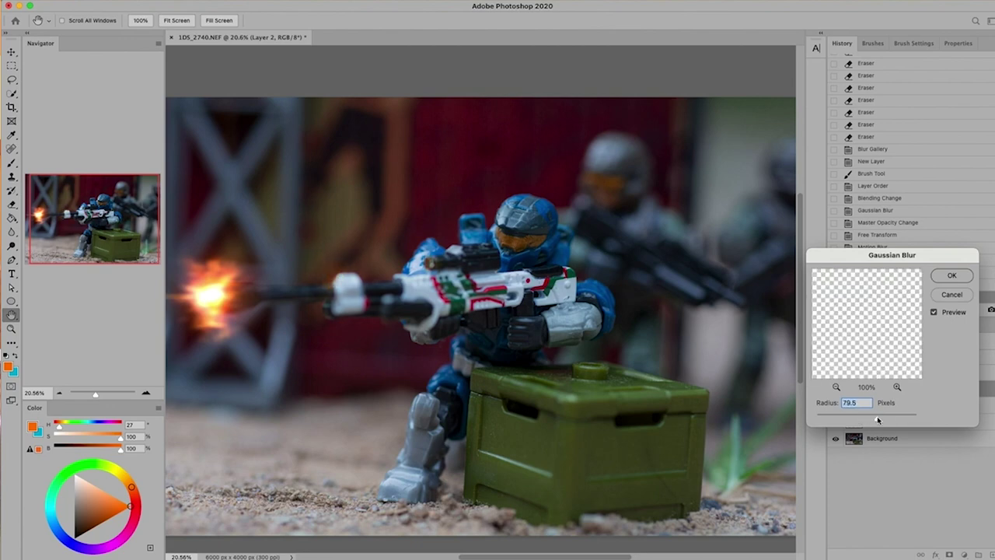
pyautogui.click(950, 295)
# Step: Delete Layer 2 and undo a stray brush dab
pyautogui.press('Delete')
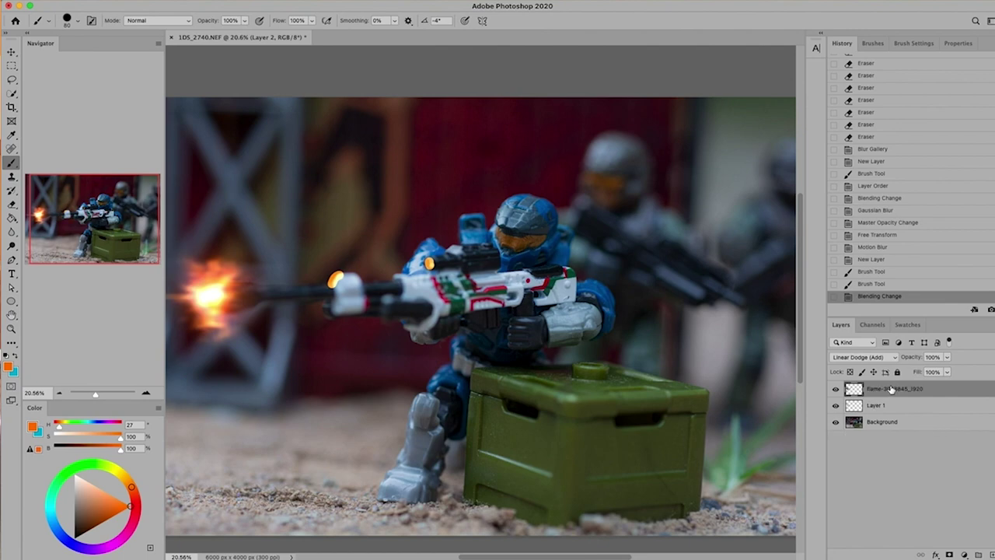
pyautogui.click(539, 276)
pyautogui.hotkey('ctrl', 'z')
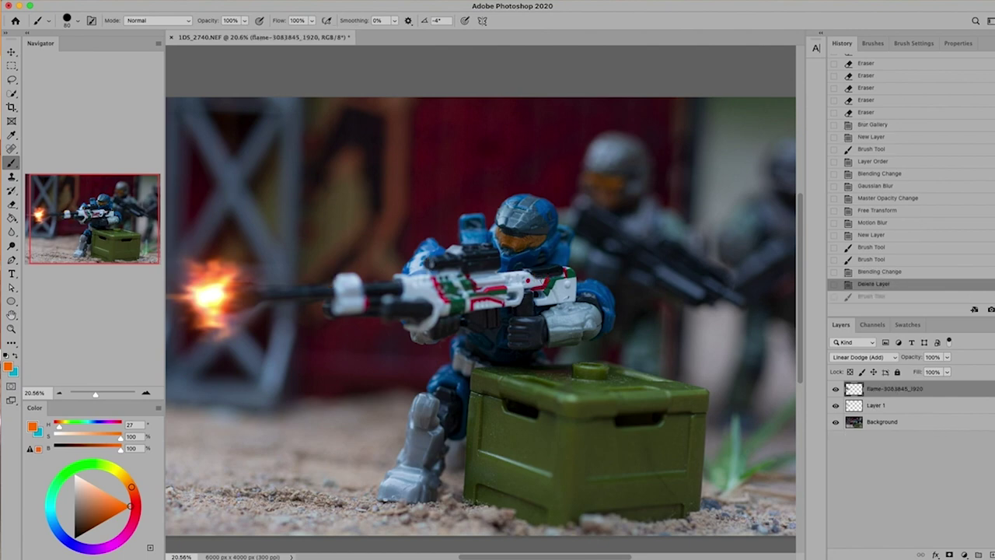
# Step: Adjust the zoom on the photo and set the foreground colour to a lighter orange
pyautogui.press('z')
pyautogui.keyDown('alt'); pyautogui.click(537, 278); pyautogui.keyUp('alt')
pyautogui.moveTo(534, 280); pyautogui.dragTo(538, 281)
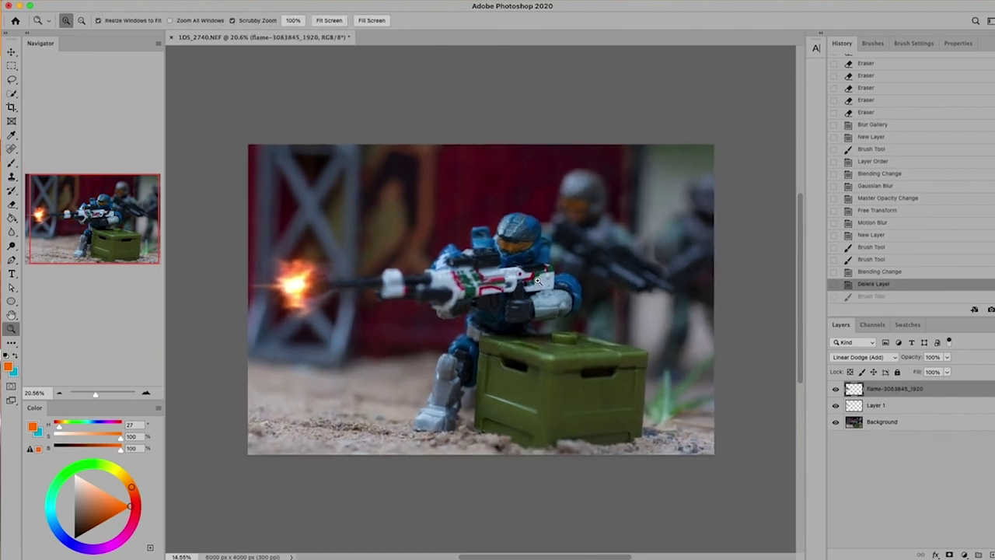
pyautogui.click(7, 365)
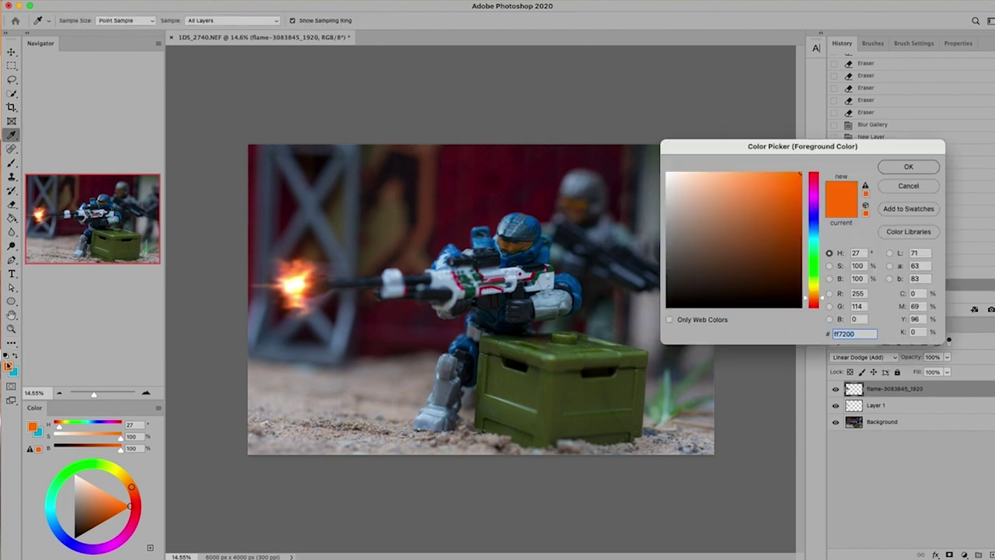
pyautogui.click(759, 173)
pyautogui.click(923, 173)
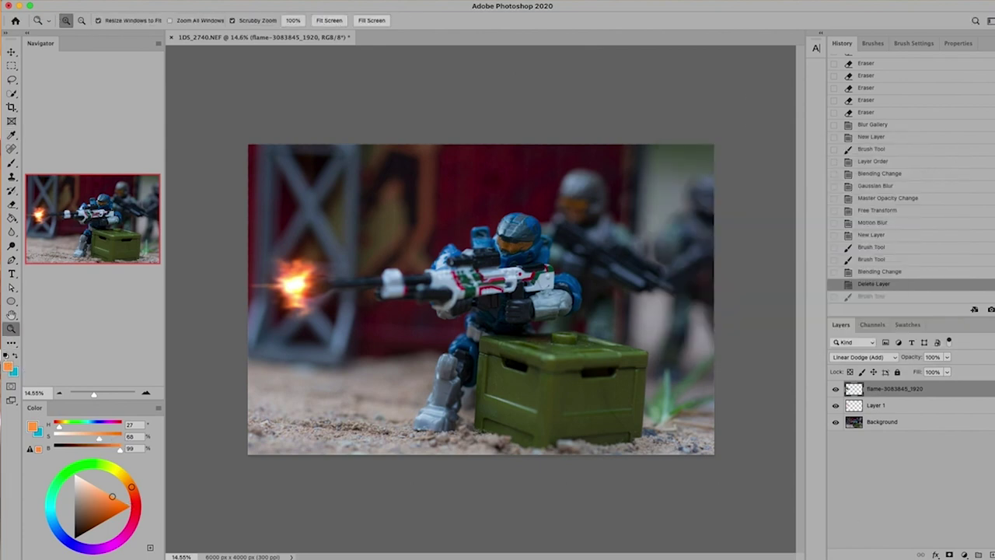
# Step: On a new layer, brush an orange stroke along the rifle barrel and set it to Color Dodge
pyautogui.hotkey('ctrl', 'shift', 'alt', 'n')
pyautogui.press('b')
pyautogui.moveTo(319, 283); pyautogui.dragTo(356, 281)
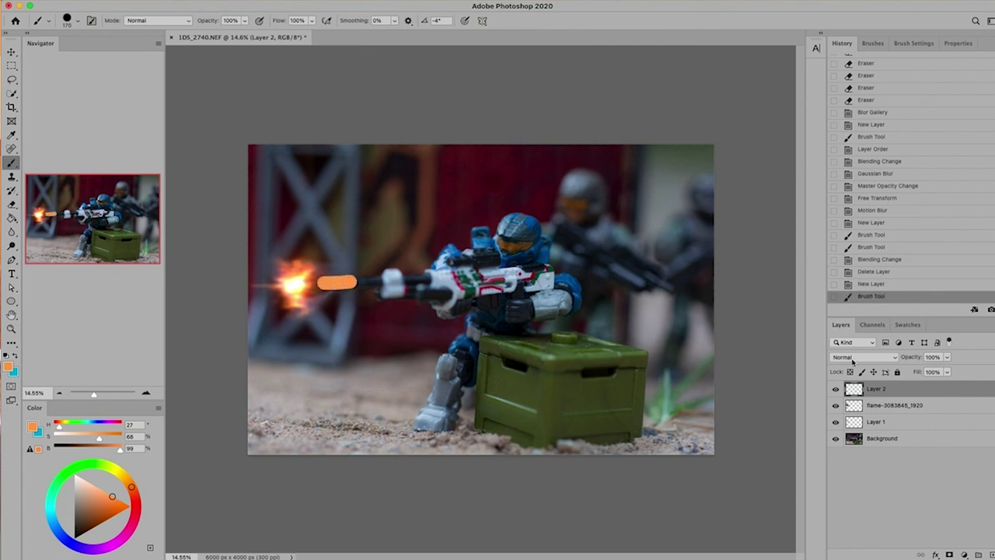
pyautogui.click(863, 357)
pyautogui.click(855, 458)
# Step: Gaussian Blur the barrel glow layer and add an empty Layer 3
pyautogui.click(252, 0)
pyautogui.moveTo(311, 114)
pyautogui.click(412, 153)
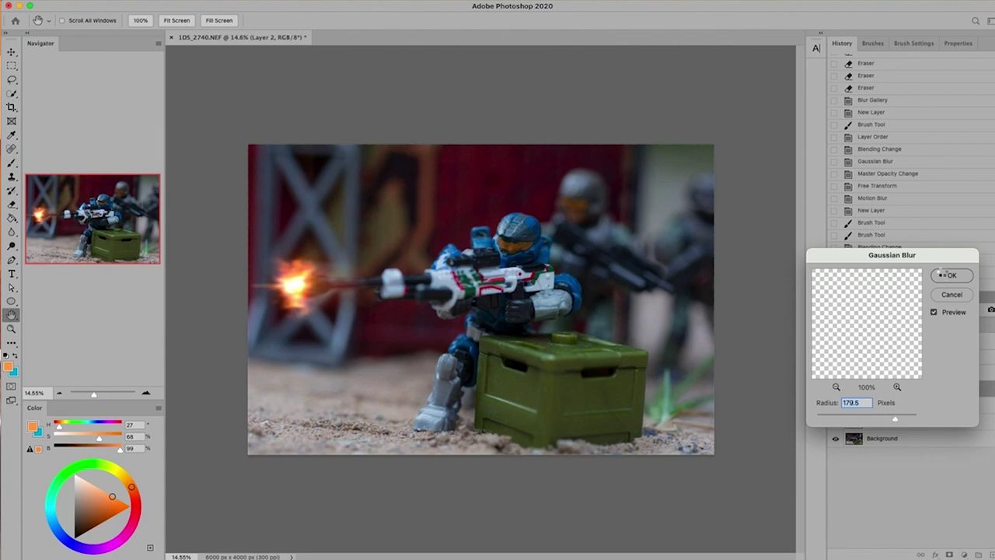
pyautogui.click(942, 275)
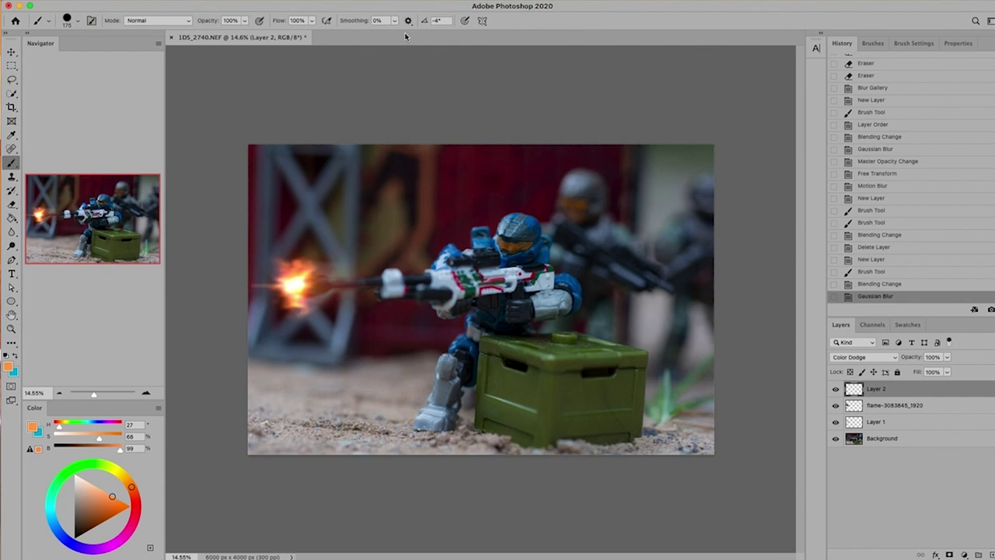
pyautogui.click(990, 554)
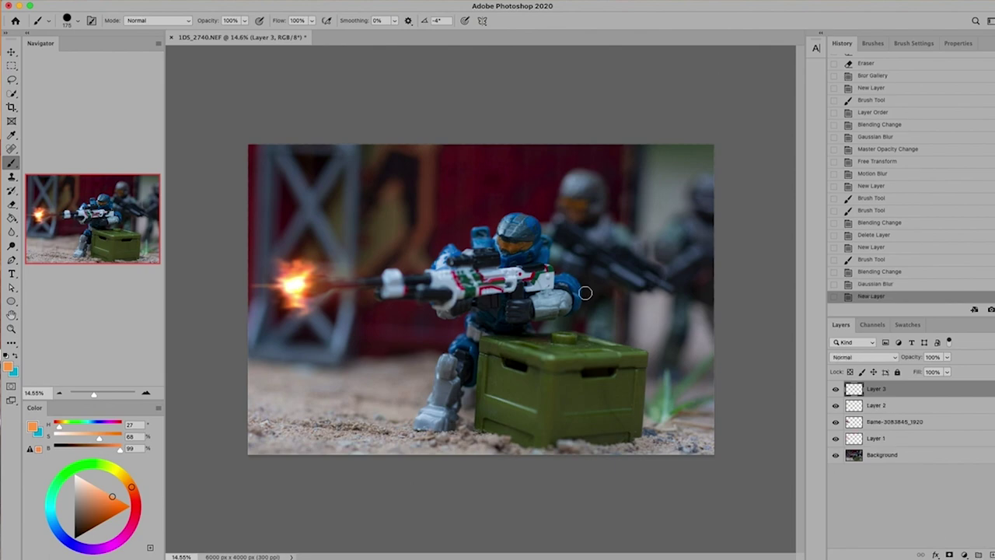
# Step: Zoom in on the soldier's helmet and set the foreground colour to dark grey
pyautogui.press('z')
pyautogui.click(502, 232)
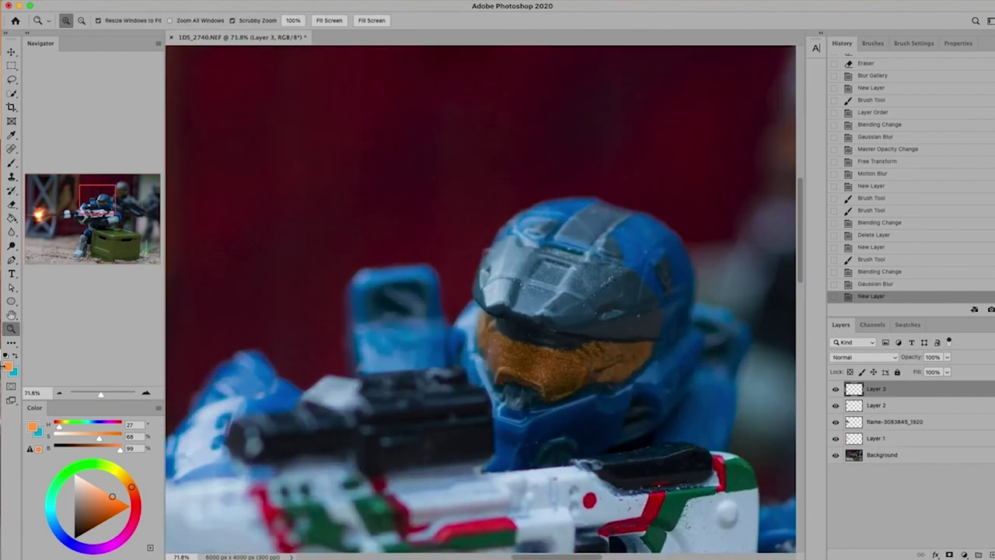
pyautogui.click(8, 366)
pyautogui.click(678, 256)
pyautogui.click(907, 164)
pyautogui.scroll(-5, 577, 305)
# Step: With a small brush, paint grey over the entire visor on Layer 3
pyautogui.press('b')
pyautogui.press('[')
pyautogui.press('[')
pyautogui.press('[')
pyautogui.press('[')
pyautogui.press('[')
pyautogui.press('[')
pyautogui.press('[')
pyautogui.press('[')
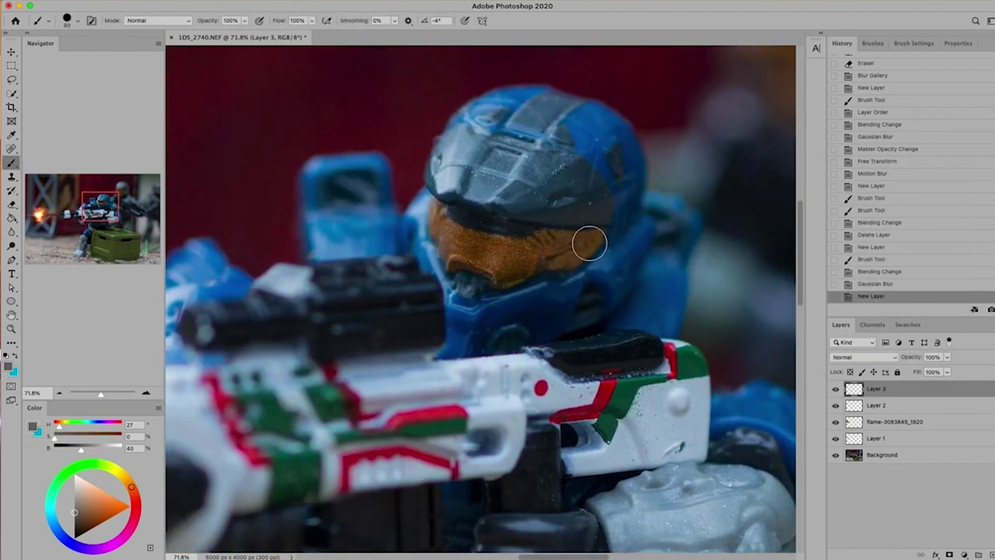
pyautogui.click(598, 234)
pyautogui.moveTo(598, 235)
pyautogui.mouseDown()
pyautogui.moveTo(568, 264)
pyautogui.moveTo(549, 260)
pyautogui.moveTo(497, 280)
pyautogui.moveTo(449, 265)
pyautogui.moveTo(433, 203)
pyautogui.moveTo(454, 227)
pyautogui.moveTo(483, 235)
pyautogui.moveTo(591, 235)
pyautogui.moveTo(467, 246)
pyautogui.mouseUp()
pyautogui.moveTo(440, 228)
pyautogui.mouseDown()
pyautogui.moveTo(456, 249)
pyautogui.moveTo(502, 270)
pyautogui.moveTo(568, 253)
pyautogui.moveTo(472, 251)
pyautogui.mouseUp()
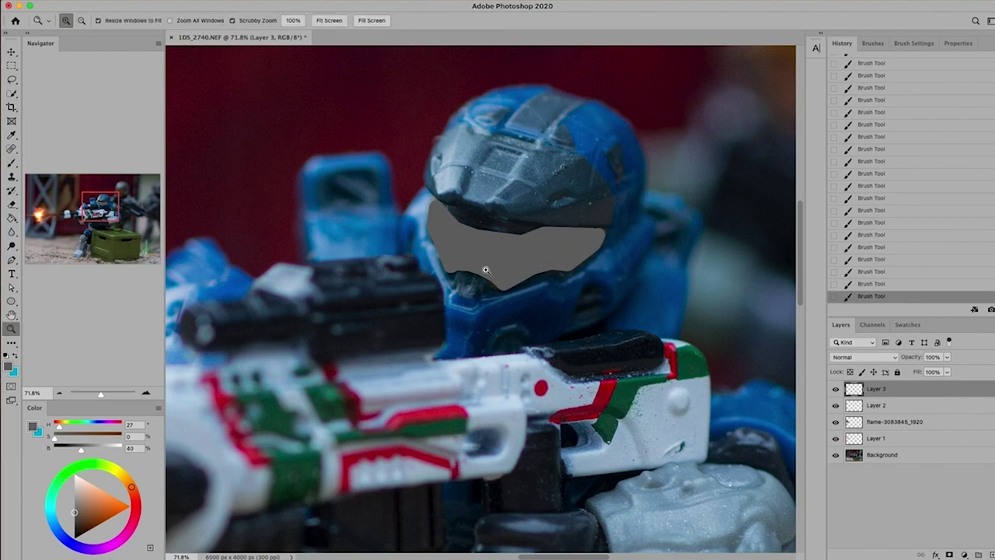
# Step: Fit the figure on screen, set Layer 3 to Color Dodge, and add Layer 4
pyautogui.press('z')
pyautogui.hotkey('ctrl', '0')
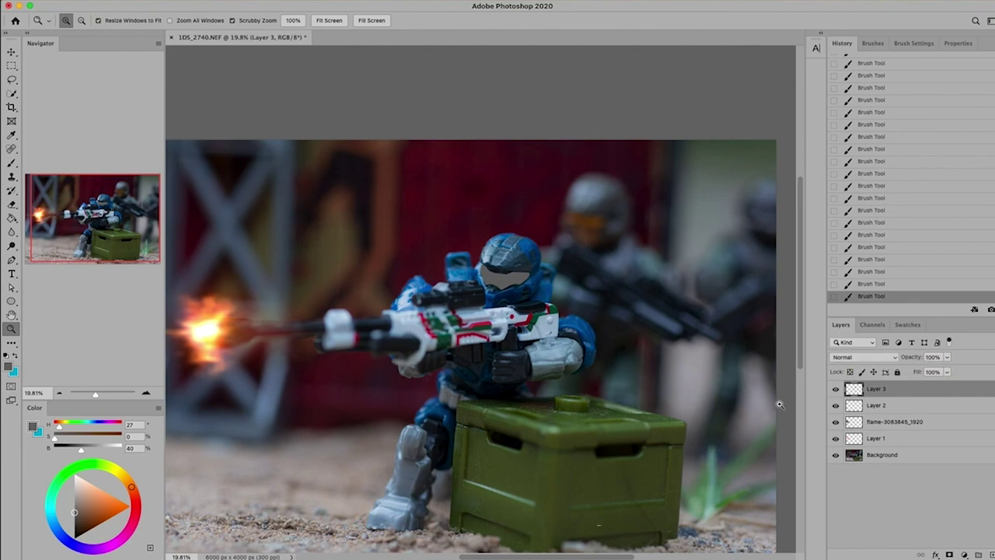
pyautogui.click(851, 356)
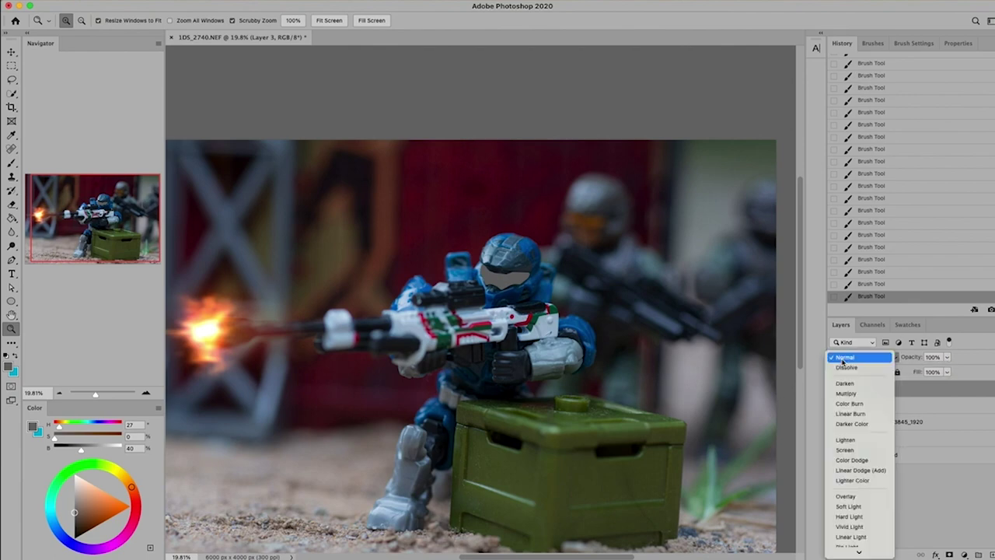
pyautogui.click(853, 460)
pyautogui.hotkey('ctrl', 'shift', 'alt', 'n')
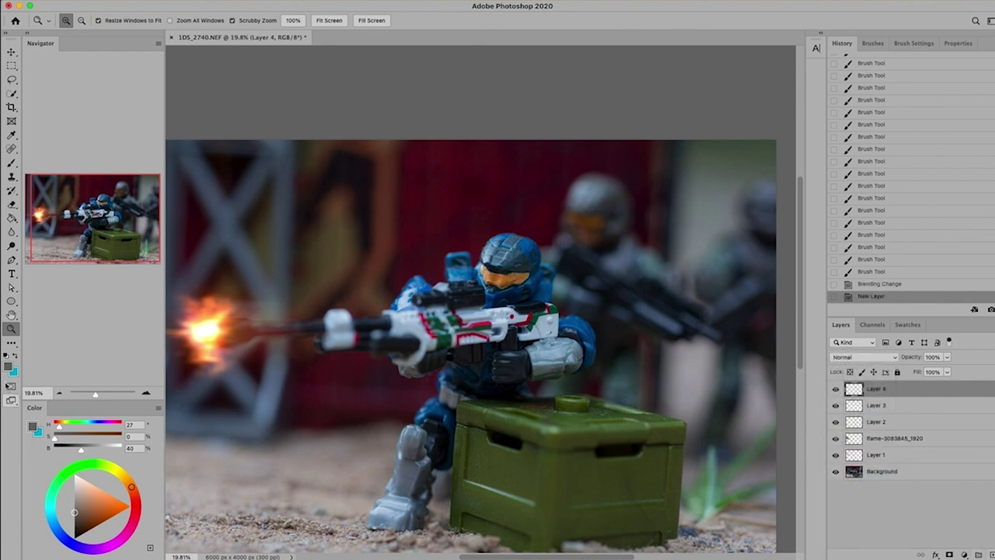
# Step: Set the foreground colour to a strong orange and zoom in on the helmet
pyautogui.click(9, 365)
pyautogui.moveTo(799, 194); pyautogui.dragTo(804, 188)
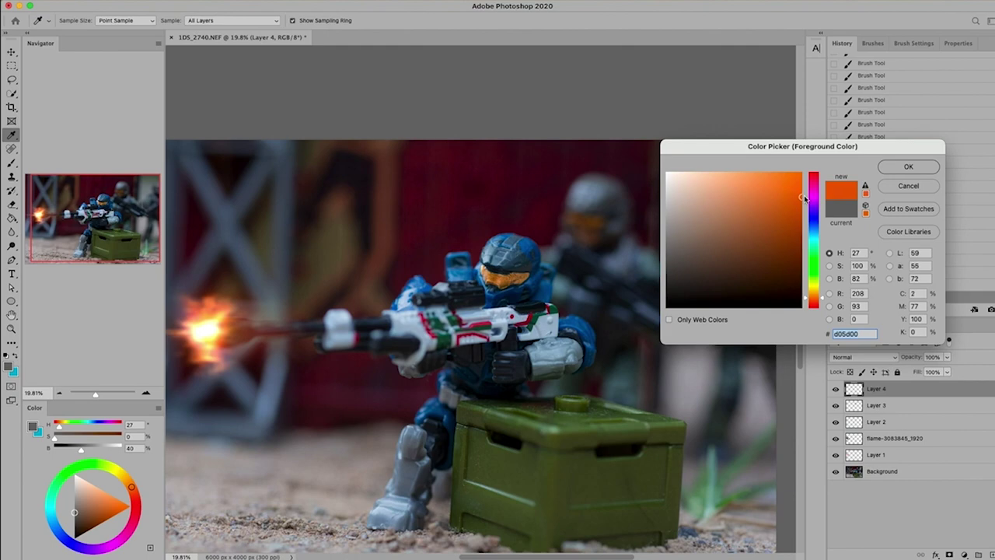
pyautogui.click(908, 167)
pyautogui.press('z')
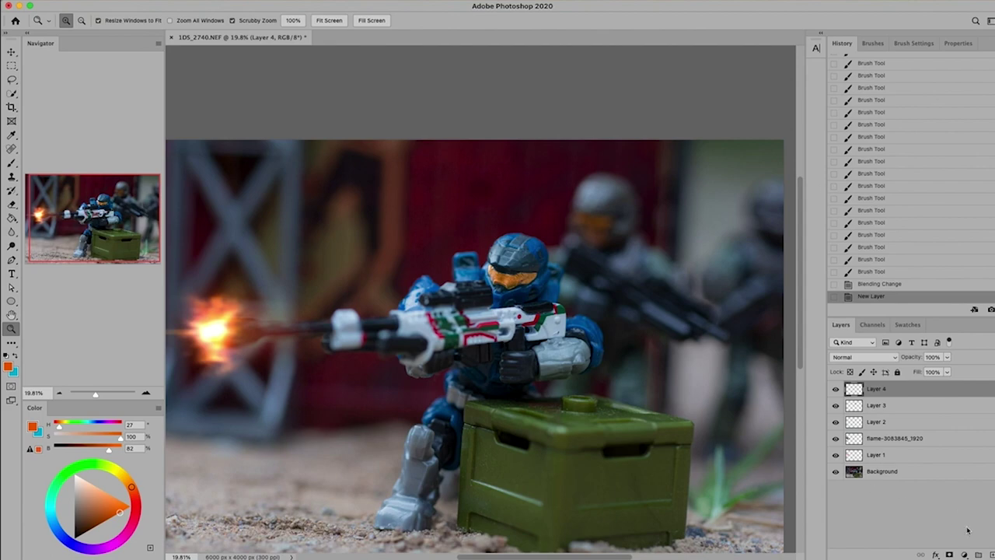
pyautogui.click(836, 389)
pyautogui.click(836, 389)
pyautogui.moveTo(532, 272)
pyautogui.mouseDown()
pyautogui.moveTo(578, 299)
pyautogui.moveTo(546, 282)
pyautogui.moveTo(522, 304)
pyautogui.moveTo(469, 320)
pyautogui.moveTo(424, 306)
pyautogui.moveTo(413, 259)
pyautogui.moveTo(432, 276)
pyautogui.moveTo(544, 281)
pyautogui.moveTo(475, 291)
pyautogui.moveTo(419, 272)
pyautogui.moveTo(435, 300)
pyautogui.moveTo(520, 294)
pyautogui.moveTo(437, 290)
pyautogui.moveTo(481, 307)
pyautogui.mouseUp()
# Step: Paint orange over the visor on Layer 4 and set the layer to Color Dodge
pyautogui.press('b')
pyautogui.click(545, 283)
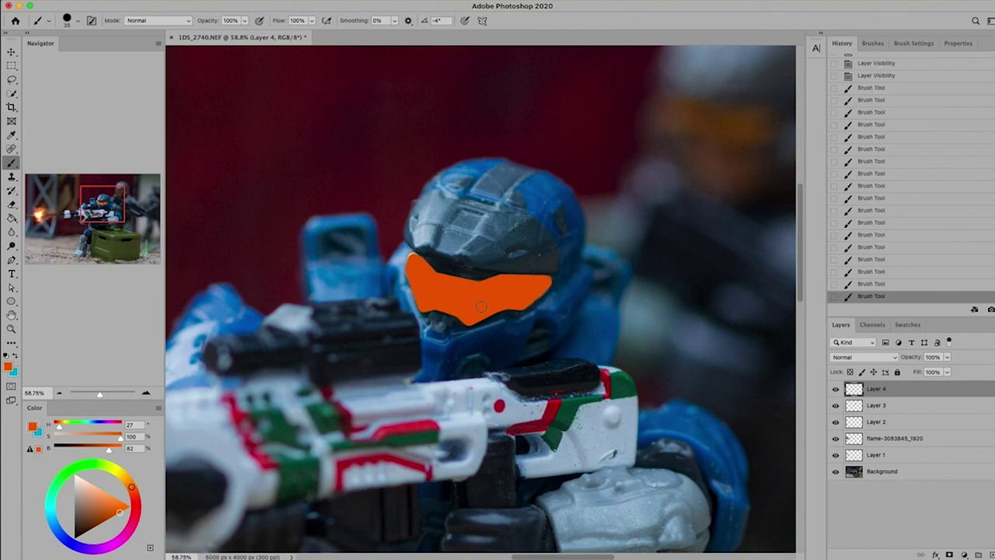
pyautogui.click(855, 357)
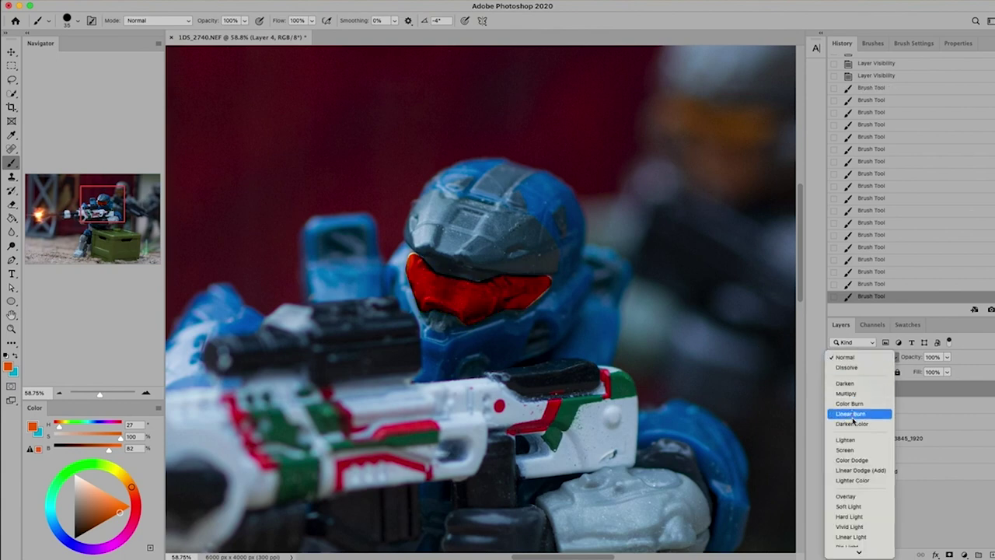
pyautogui.click(851, 460)
# Step: Blur the orange visor layer with a Gaussian Blur of about 23 pixels
pyautogui.press('z')
pyautogui.moveTo(514, 308); pyautogui.dragTo(486, 300)
pyautogui.click(256, 0)
pyautogui.moveTo(327, 115)
pyautogui.click(432, 153)
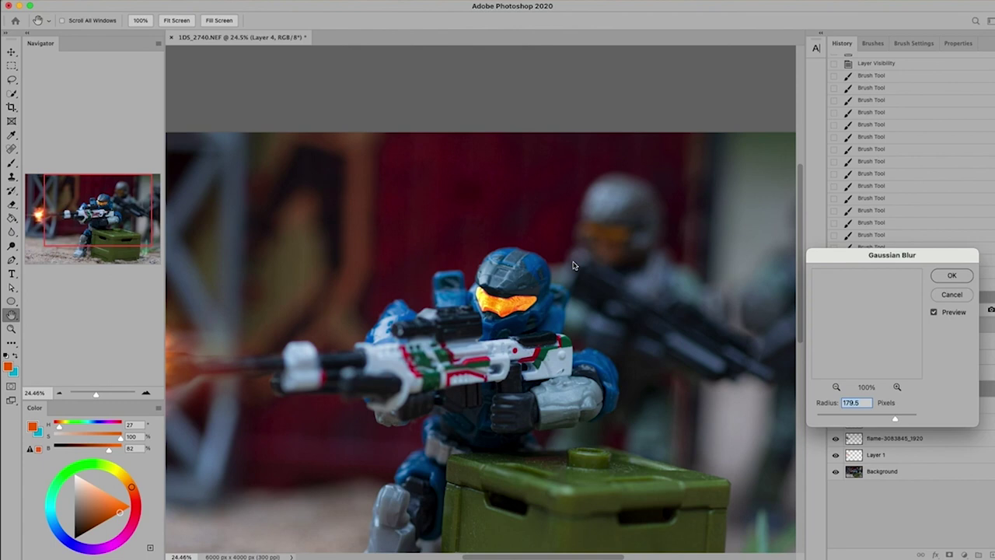
pyautogui.moveTo(855, 420); pyautogui.dragTo(861, 420)
pyautogui.click(951, 275)
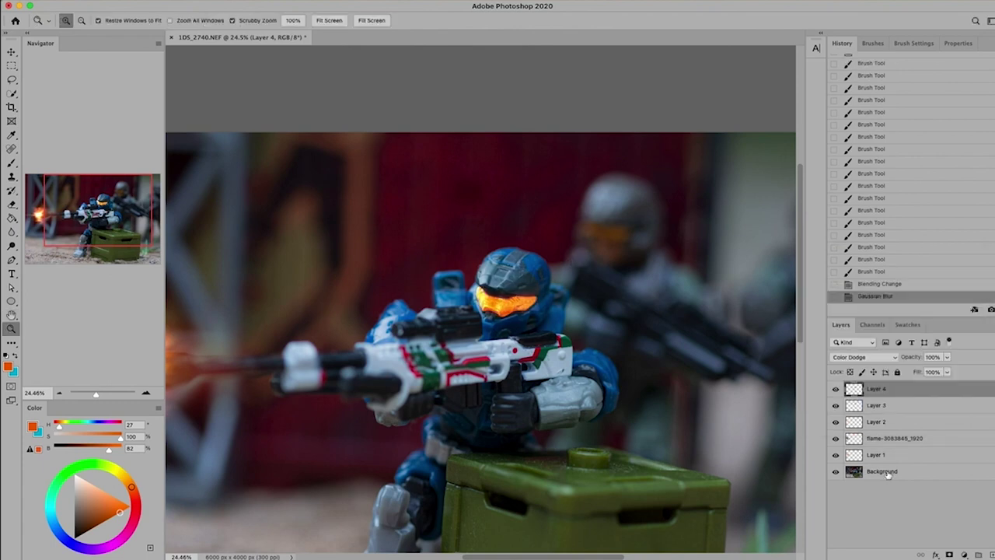
# Step: Soften the grey visor Layer 3 with a 14.8-pixel Gaussian Blur
pyautogui.click(886, 405)
pyautogui.click(257, 0)
pyautogui.moveTo(365, 104)
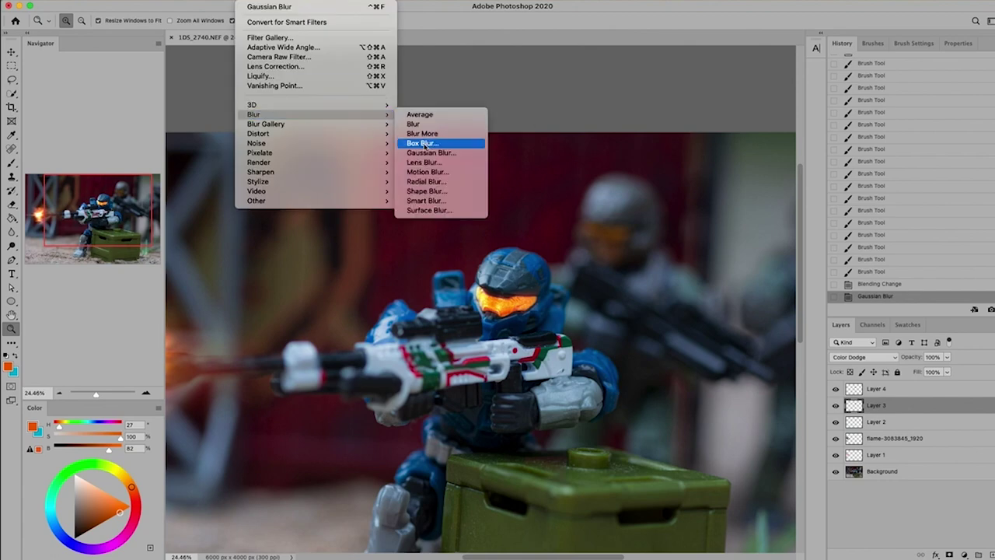
pyautogui.click(431, 154)
pyautogui.moveTo(859, 420); pyautogui.dragTo(858, 420)
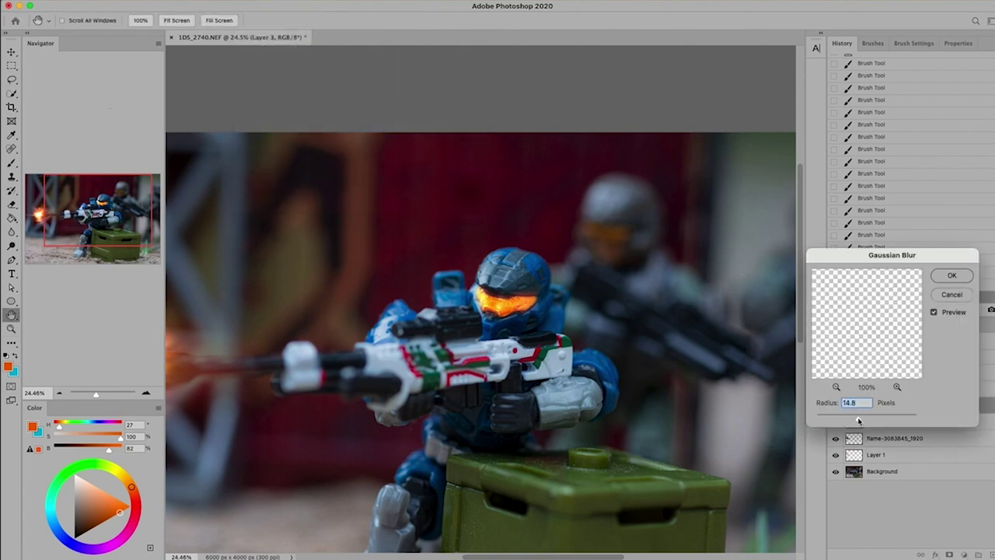
pyautogui.click(953, 276)
# Step: Zoom out and select every layer from Layer 4 down to Background
pyautogui.moveTo(502, 349); pyautogui.dragTo(481, 349)
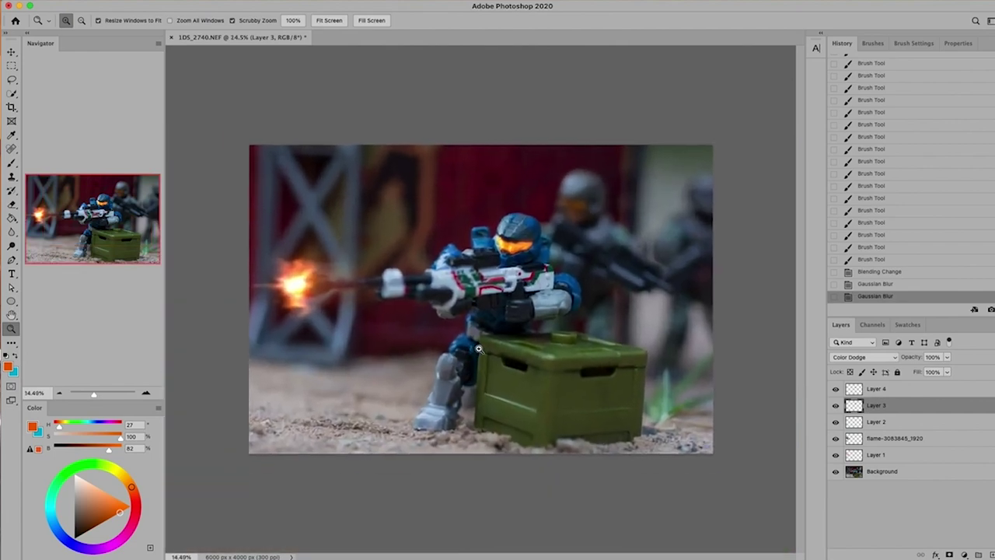
pyautogui.click(885, 472)
pyautogui.keyDown('shift'); pyautogui.click(924, 390); pyautogui.keyUp('shift')
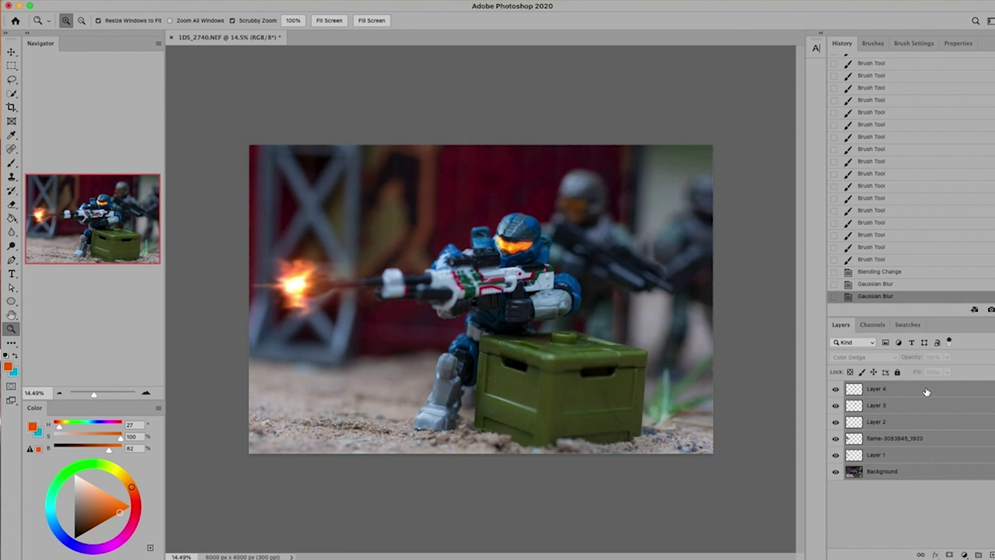
# Step: Duplicate all the selected layers and merge the copies into Layer 4 copy
pyautogui.rightClick(926, 391)
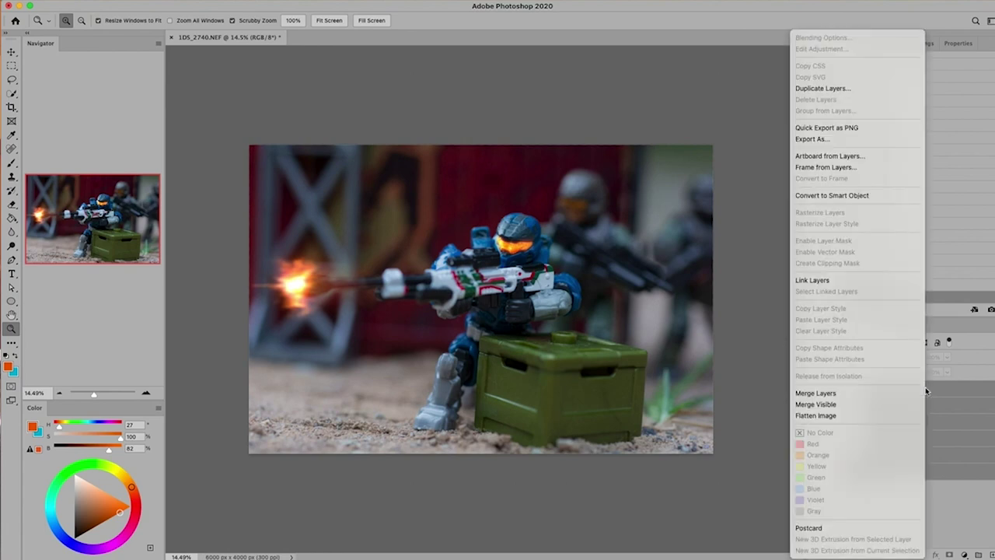
pyautogui.click(823, 87)
pyautogui.click(613, 245)
pyautogui.rightClick(909, 389)
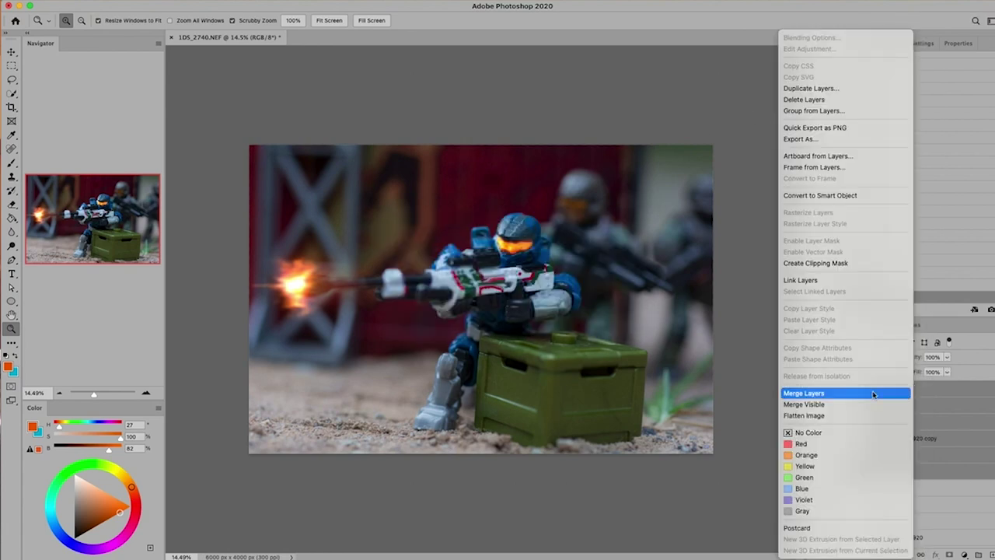
pyautogui.click(474, 214)
pyautogui.press('super+e')
# Step: Apply the Camera Raw Filter with the Modern 10 profile to the merged layer
pyautogui.click(253, 0)
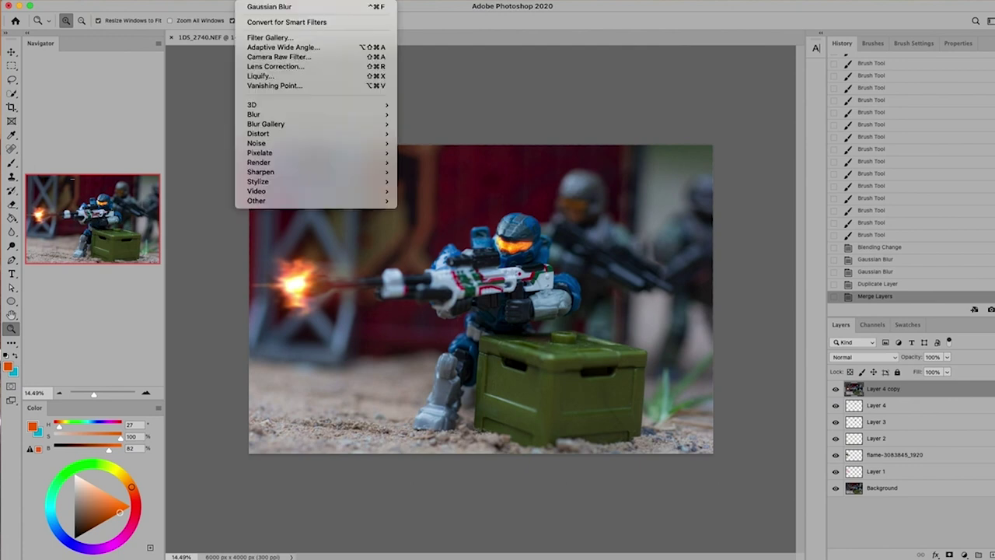
pyautogui.click(276, 60)
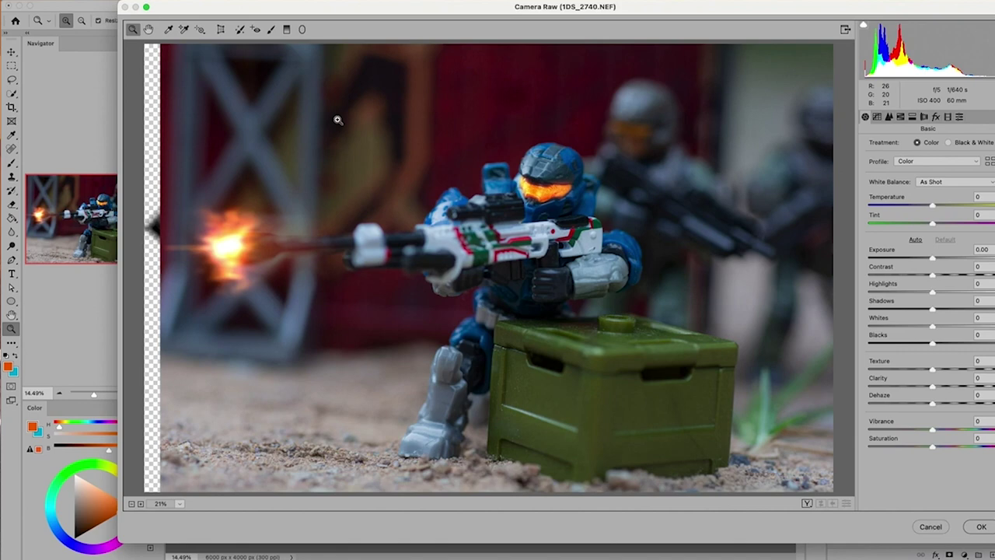
pyautogui.click(904, 162)
pyautogui.click(911, 259)
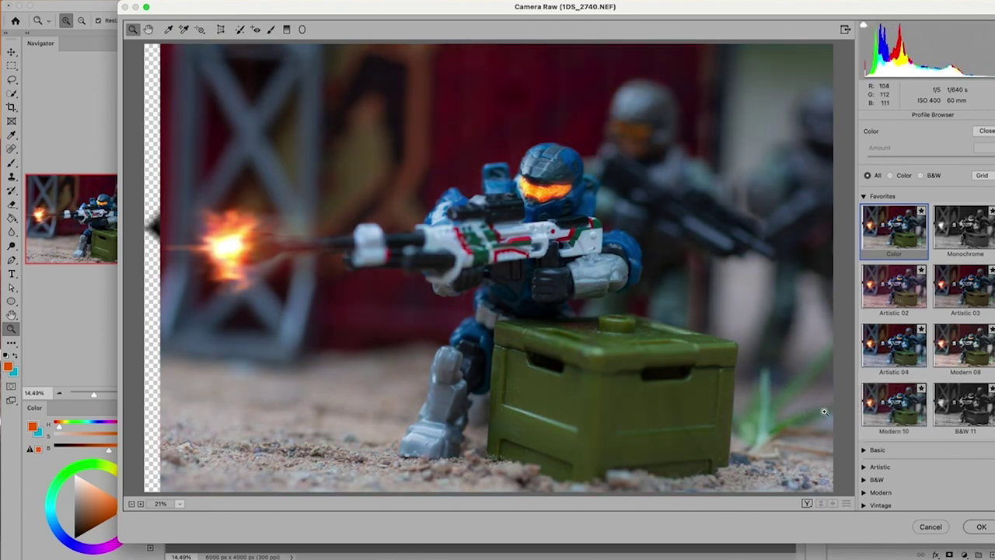
pyautogui.click(895, 416)
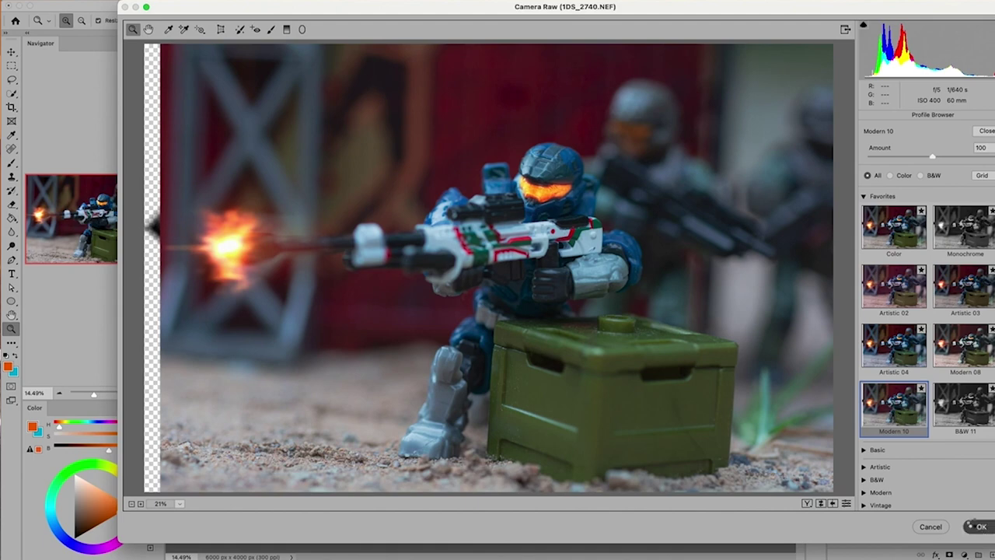
pyautogui.click(972, 526)
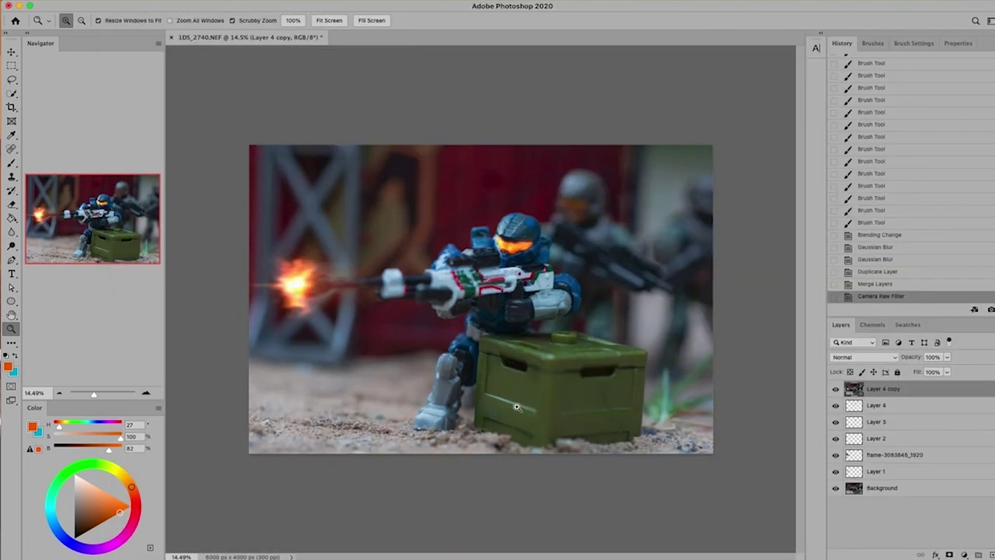